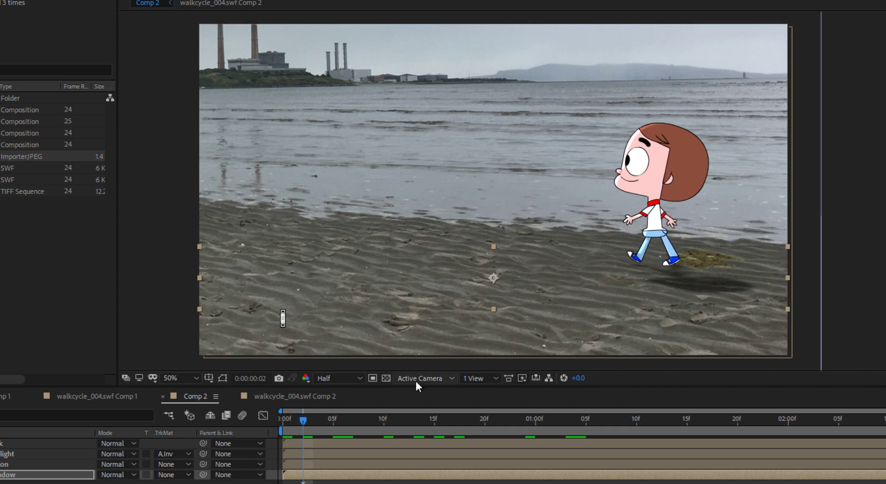
Replace the open project with a new, empty untitled project
{"action": "left_click_drag", "start_coordinate": [309, 420], "coordinate": [282, 434]}
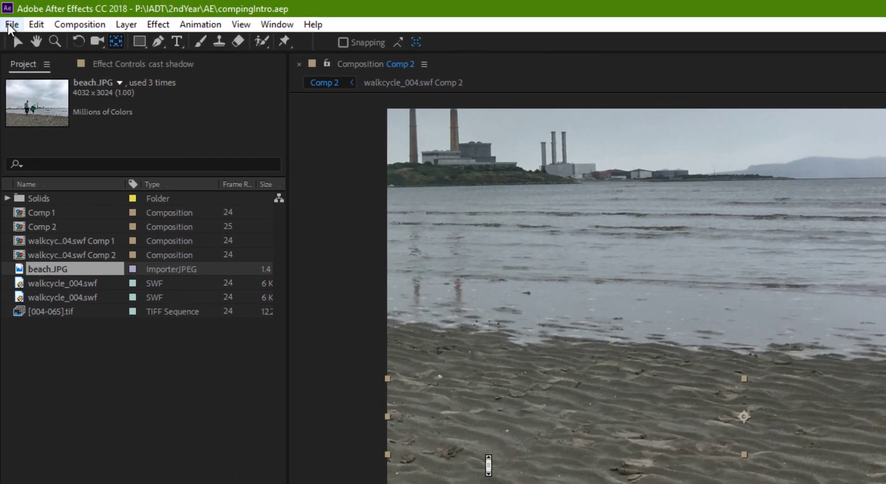
{"action": "left_click", "coordinate": [11, 25]}
{"action": "mouse_move", "coordinate": [53, 41]}
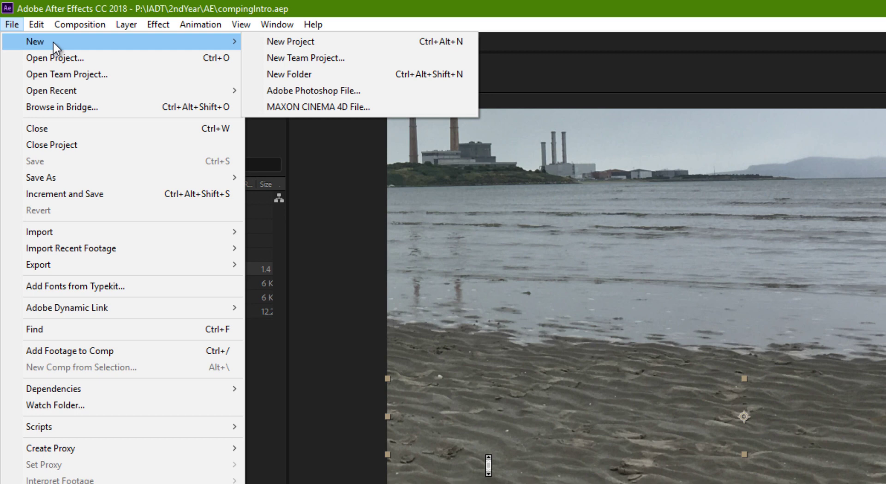
{"action": "left_click", "coordinate": [305, 40]}
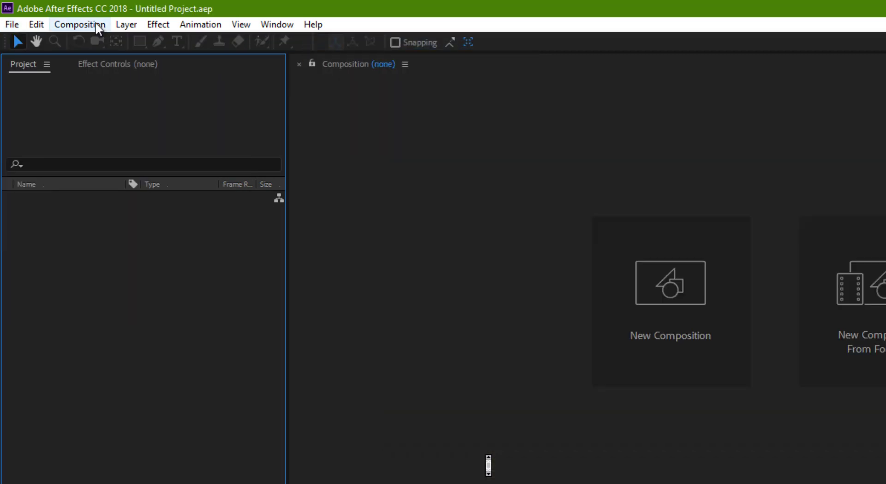
Create Comp 1 with the HDTV 1080 25 preset (1920×1080, 3 seconds)
{"action": "left_click", "coordinate": [98, 27]}
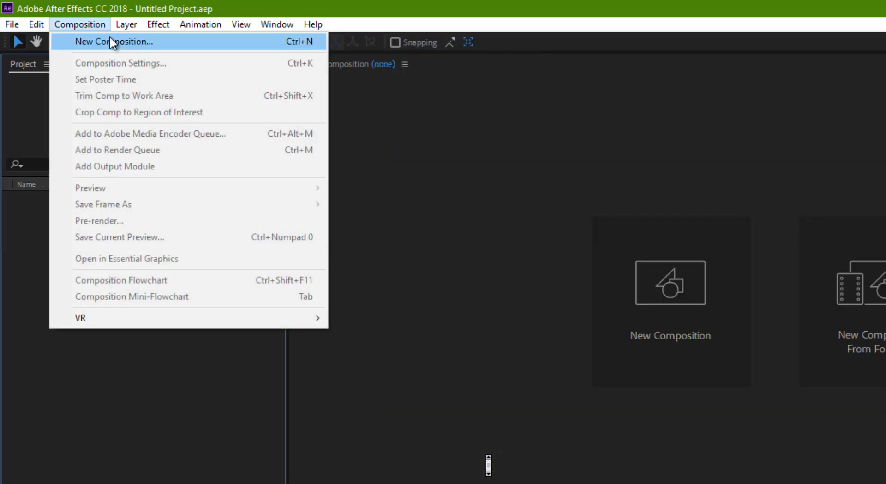
{"action": "left_click", "coordinate": [110, 41]}
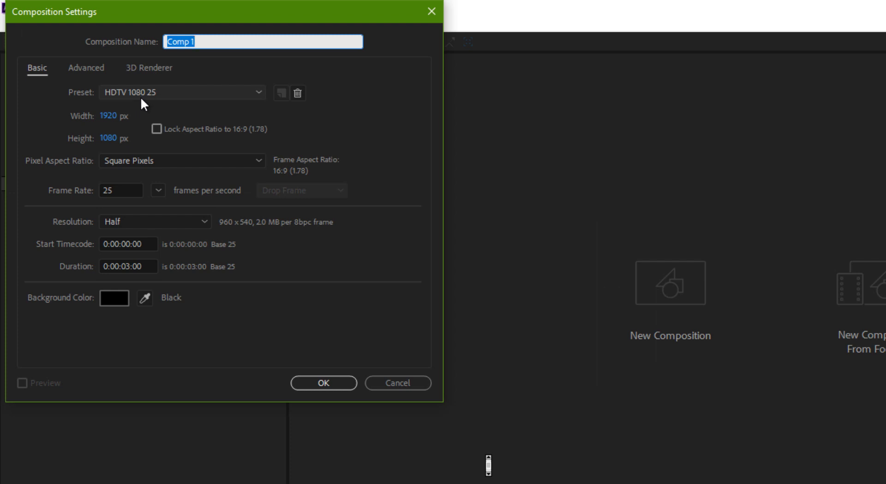
{"action": "left_click", "coordinate": [331, 383]}
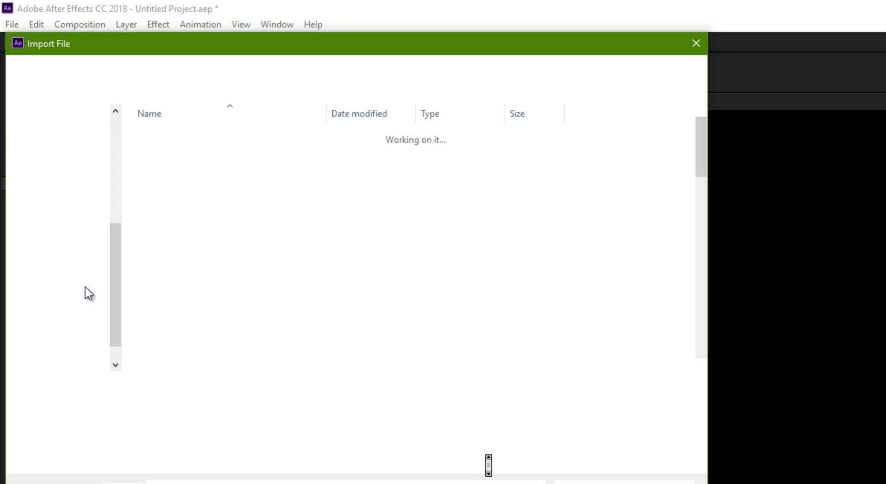
Import walkcycle_004.swf, fit beach.JPG to Comp 1, and place the character on the sand at right
{"action": "left_click", "coordinate": [199, 347]}
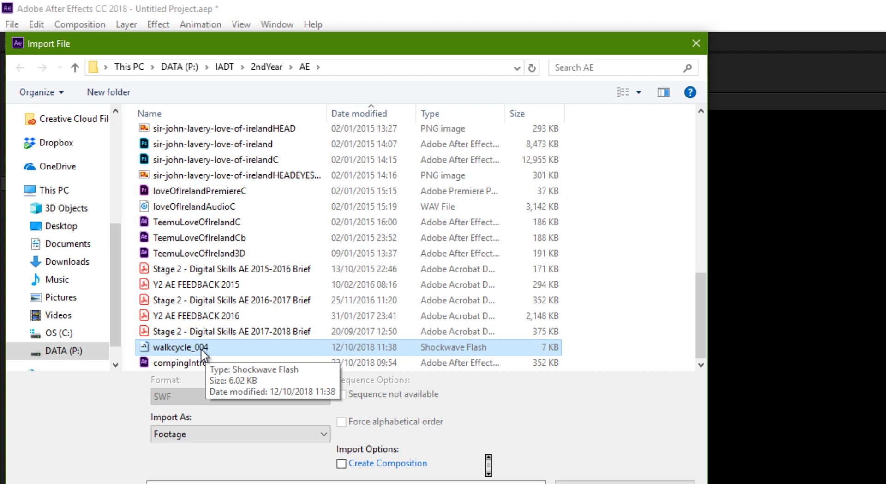
{"action": "key", "text": "Return"}
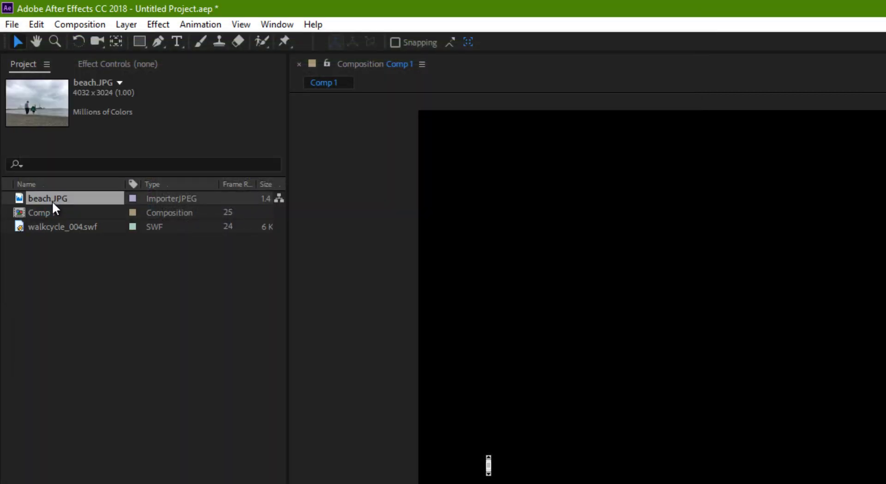
{"action": "left_click_drag", "start_coordinate": [54, 198], "coordinate": [775, 455]}
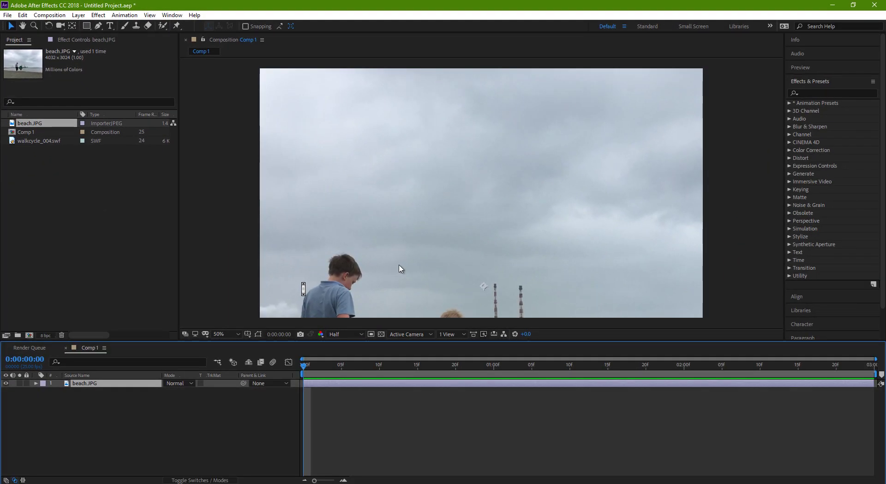
{"action": "left_click", "coordinate": [401, 269]}
{"action": "key", "text": "ctrl+alt+f"}
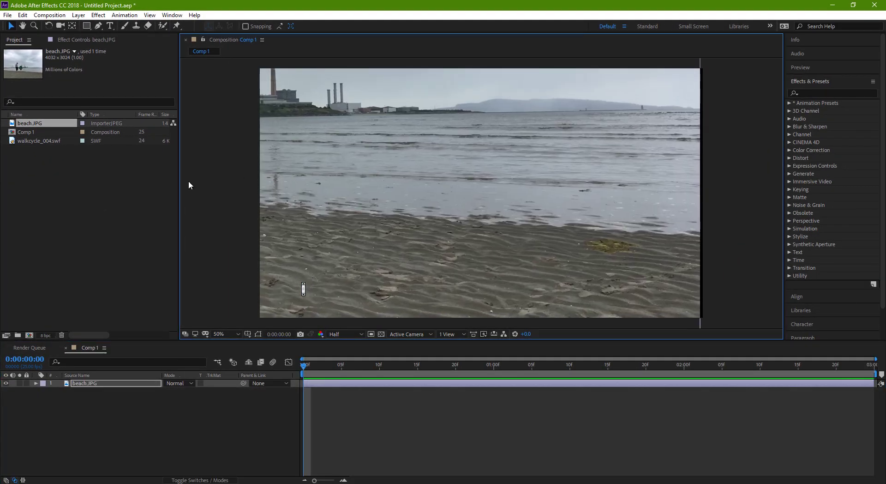
{"action": "left_click_drag", "start_coordinate": [41, 141], "coordinate": [478, 199]}
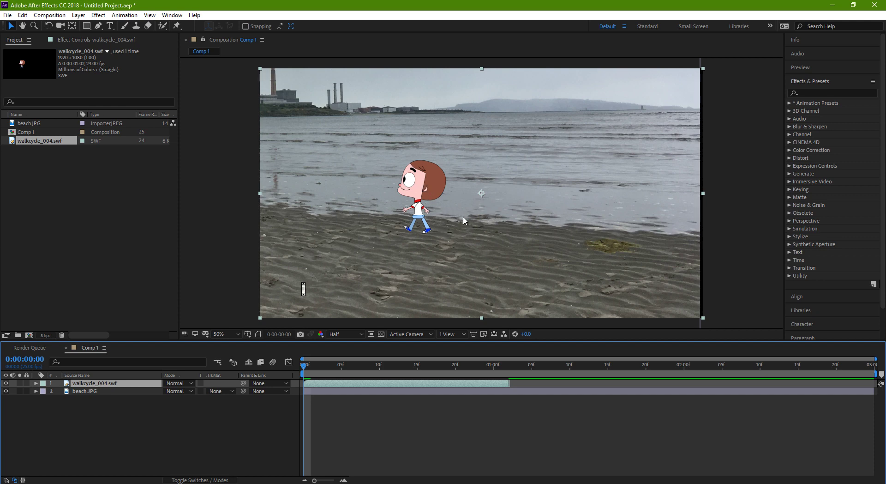
{"action": "left_click_drag", "start_coordinate": [421, 181], "coordinate": [554, 195]}
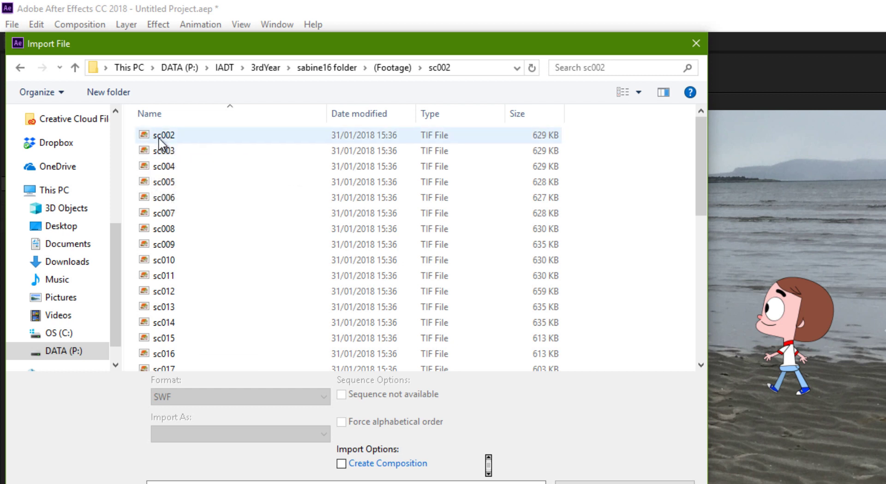
Import sc002 as the sc[002-039].tif TIFF sequence with straight alpha
{"action": "left_click", "coordinate": [161, 138]}
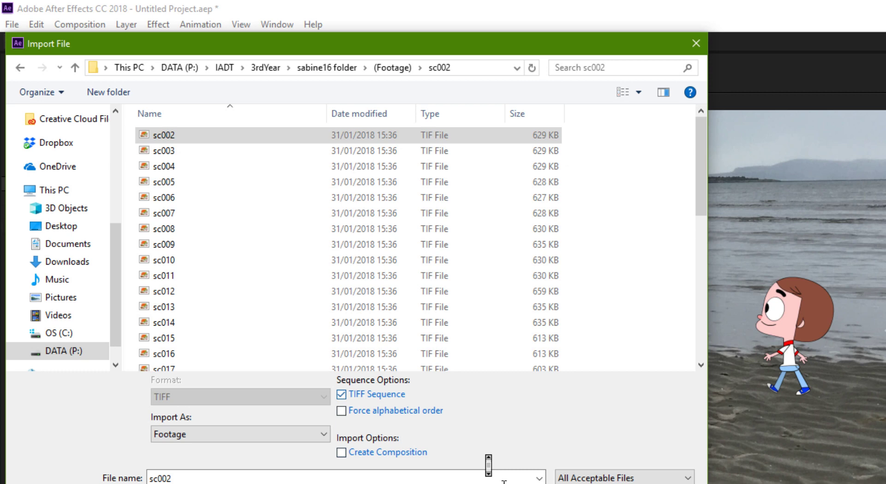
{"action": "key", "text": "Return"}
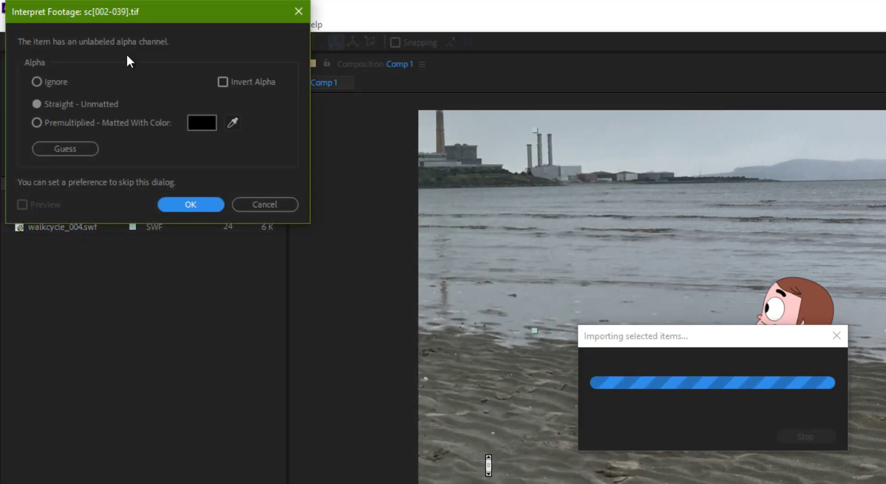
{"action": "left_click", "coordinate": [200, 204]}
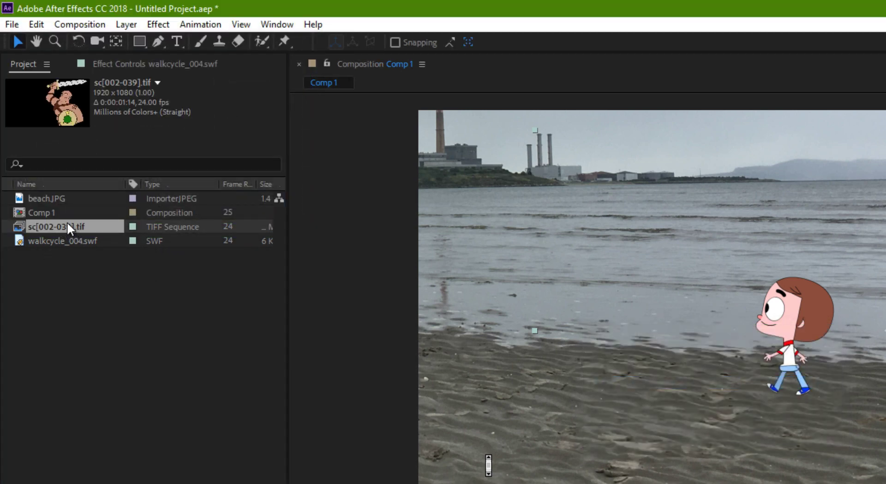
Drag the warrior sequence into Comp 1, then undo to remove it again
{"action": "left_click_drag", "start_coordinate": [56, 226], "coordinate": [589, 353]}
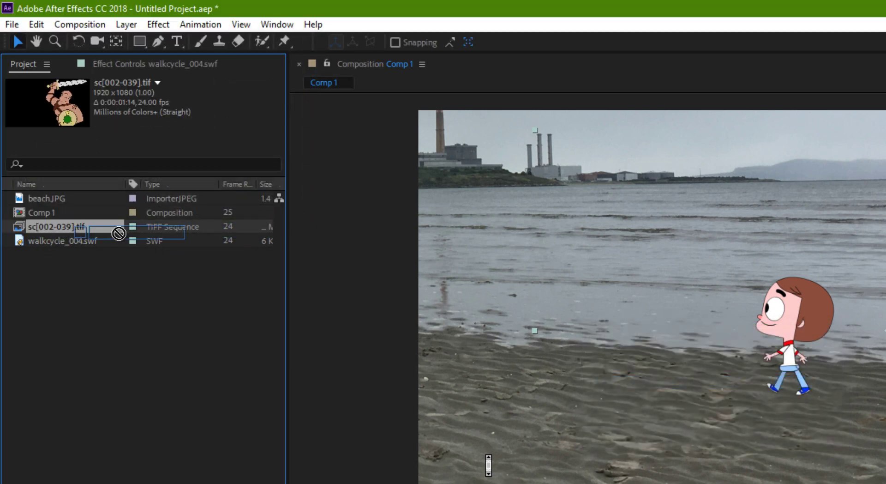
{"action": "left_click_drag", "start_coordinate": [461, 277], "coordinate": [608, 248]}
{"action": "left_click_drag", "start_coordinate": [482, 197], "coordinate": [482, 197]}
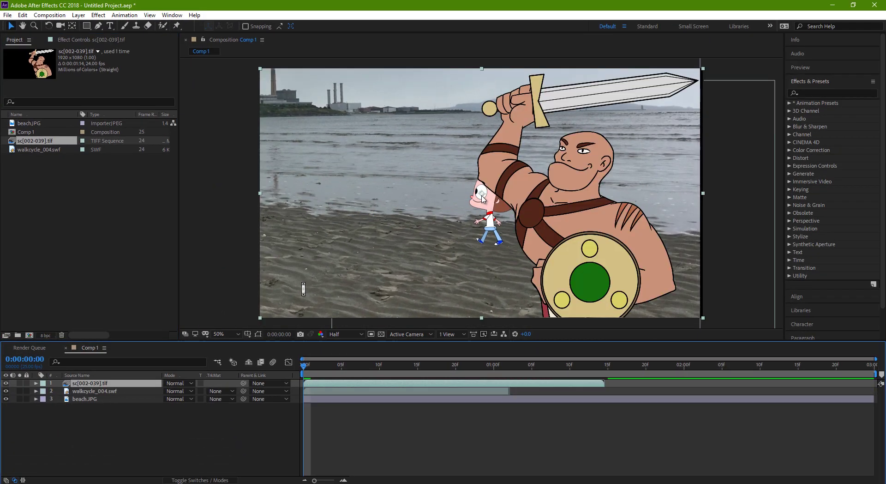
{"action": "key", "text": "ctrl+z"}
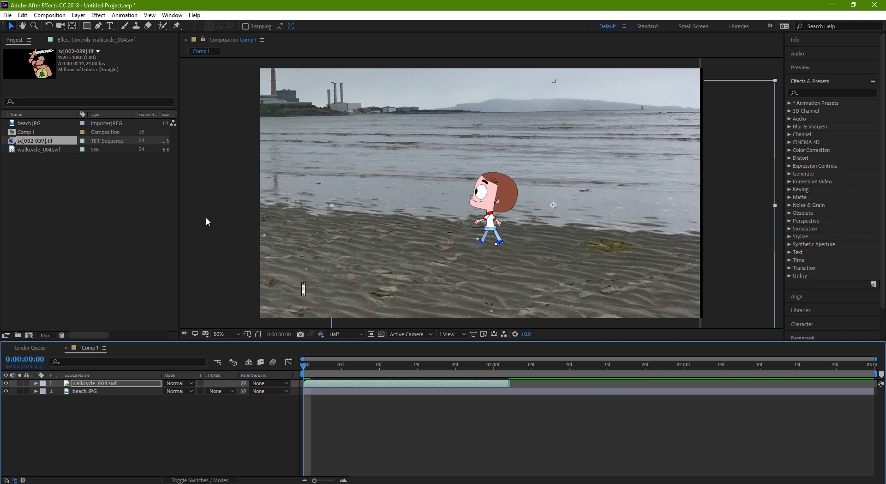
{"action": "left_click_drag", "start_coordinate": [493, 365], "coordinate": [455, 359]}
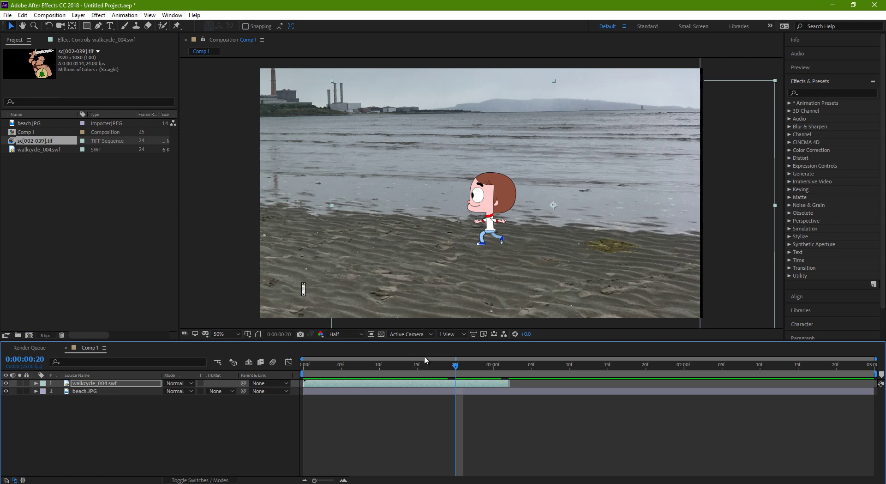
{"action": "left_click_drag", "start_coordinate": [456, 367], "coordinate": [304, 368]}
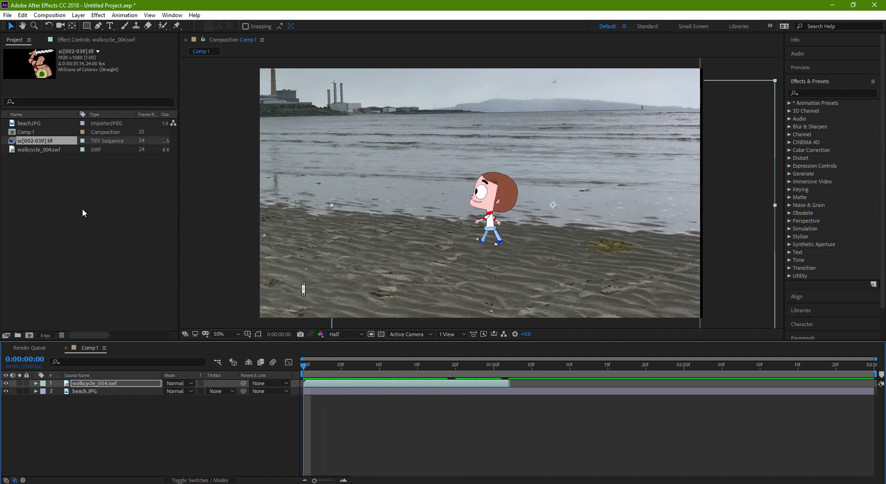
Scale walkcycle_004.swf to 646% and move it to position 2378, 704
{"action": "left_click", "coordinate": [35, 384]}
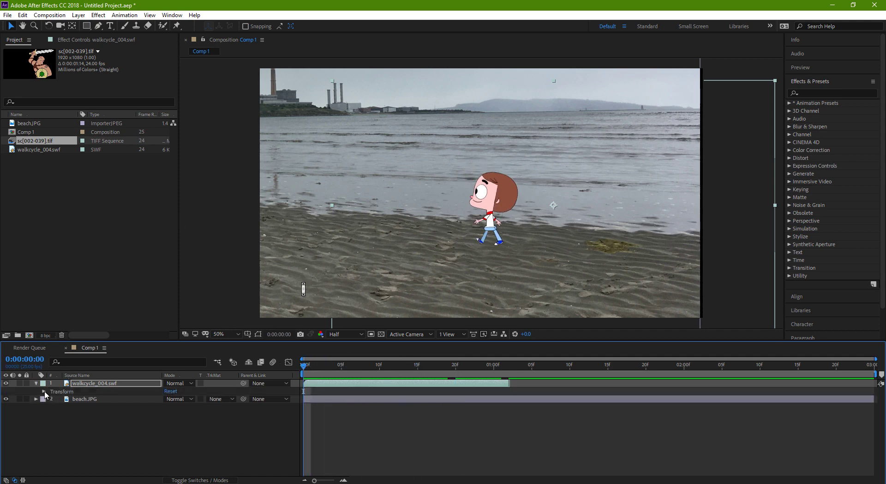
{"action": "left_click", "coordinate": [44, 391]}
{"action": "left_click_drag", "start_coordinate": [178, 414], "coordinate": [361, 305]}
{"action": "left_click_drag", "start_coordinate": [373, 240], "coordinate": [557, 228]}
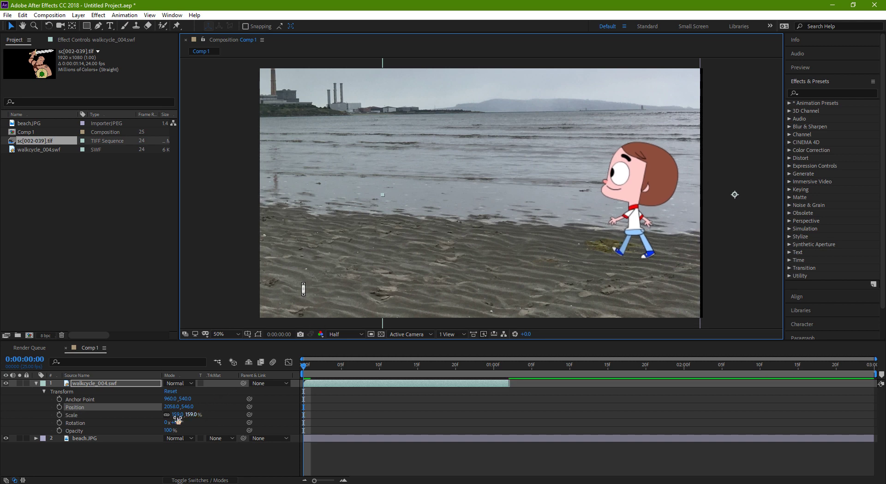
{"action": "left_click_drag", "start_coordinate": [177, 417], "coordinate": [397, 407]}
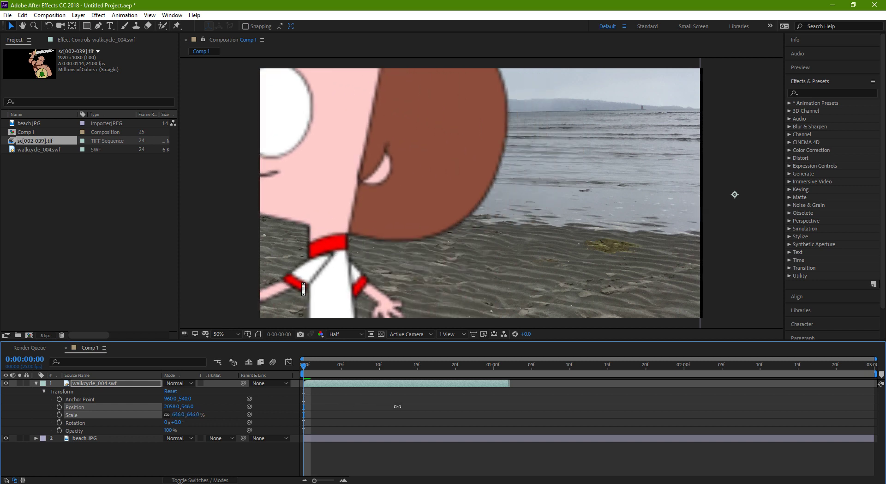
{"action": "left_click_drag", "start_coordinate": [457, 138], "coordinate": [531, 175]}
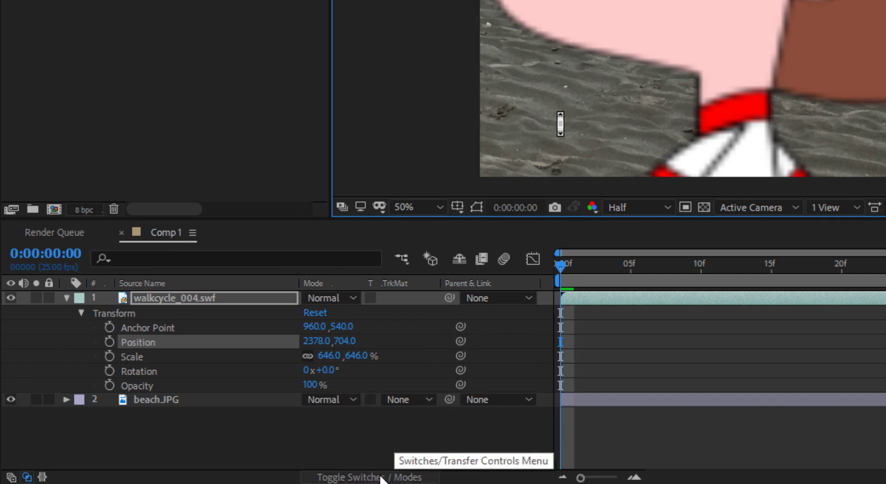
Try scaling the character to 1298%, then undo back to 192% at position 2046, 500
{"action": "left_click", "coordinate": [382, 477]}
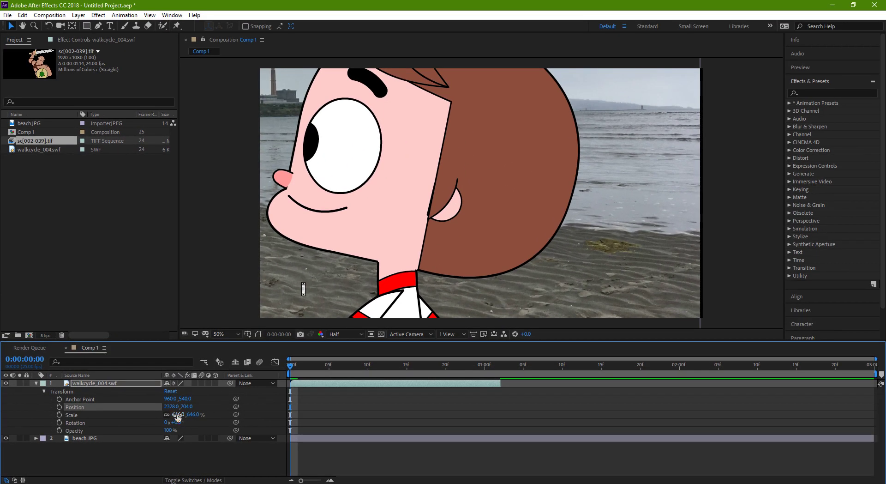
{"action": "left_click_drag", "start_coordinate": [192, 412], "coordinate": [453, 389]}
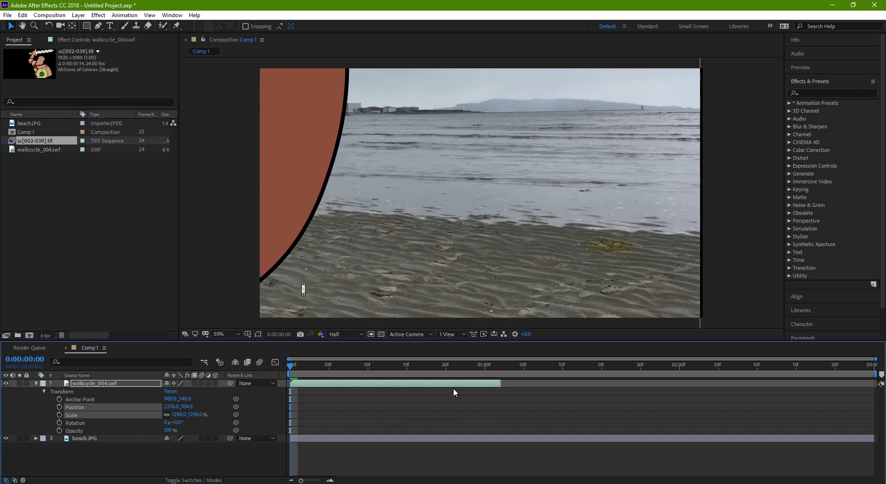
{"action": "left_click_drag", "start_coordinate": [314, 152], "coordinate": [532, 219]}
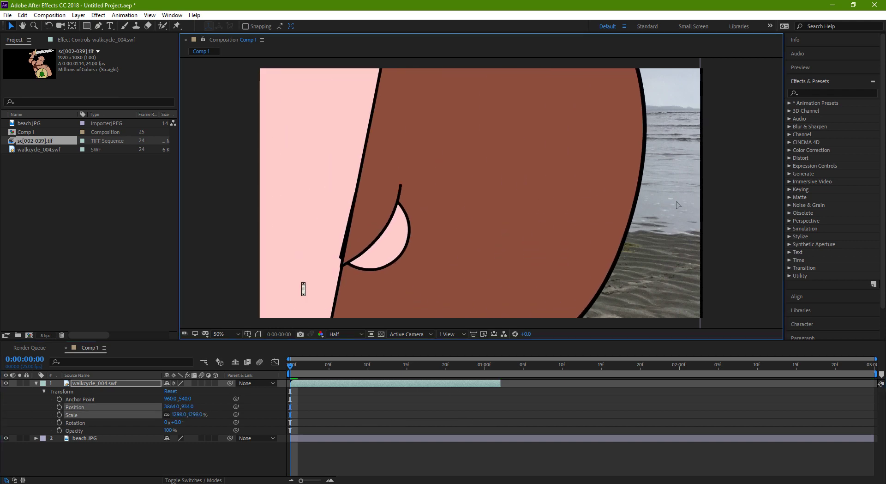
{"action": "key", "text": "ctrl+z"}
{"action": "key", "text": "ctrl+z"}
{"action": "key", "text": "ctrl+z"}
{"action": "key", "text": "ctrl+z"}
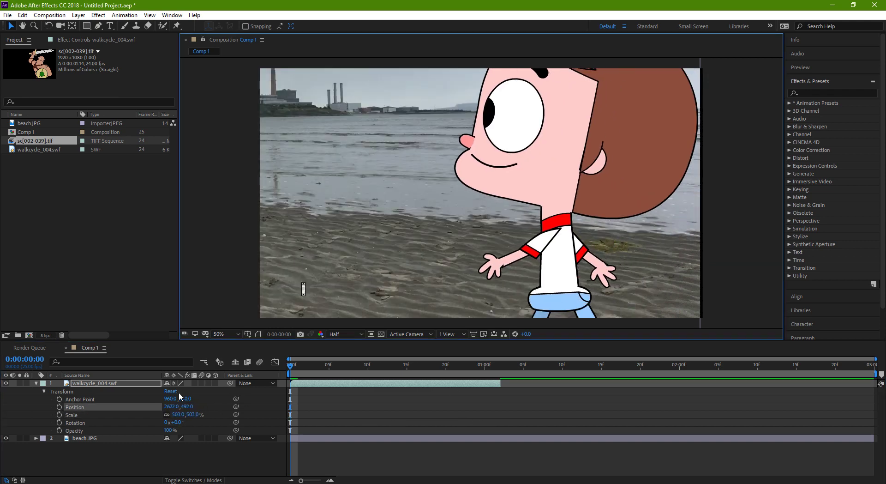
{"action": "key", "text": "ctrl+z"}
{"action": "key", "text": "ctrl+z"}
{"action": "key", "text": "ctrl+z"}
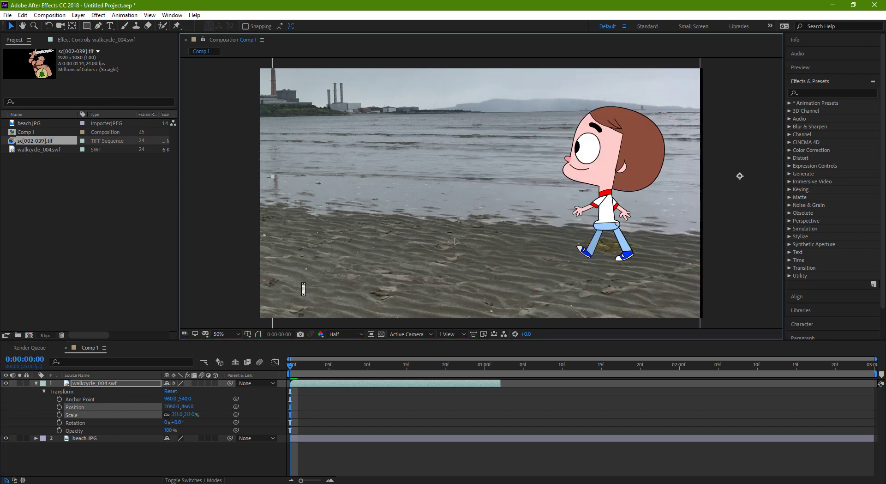
{"action": "key", "text": "ctrl+z"}
Preview the walk, then scrub forward to frame 22
{"action": "key", "text": "space"}
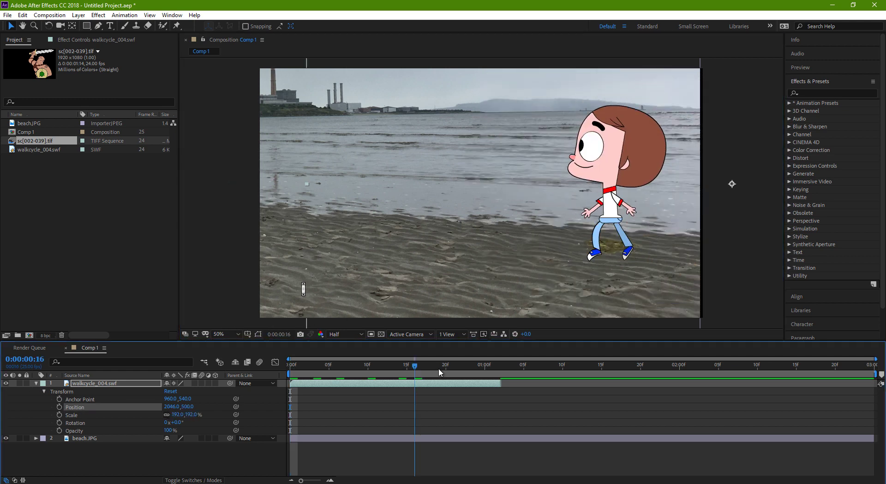
{"action": "key", "text": "space"}
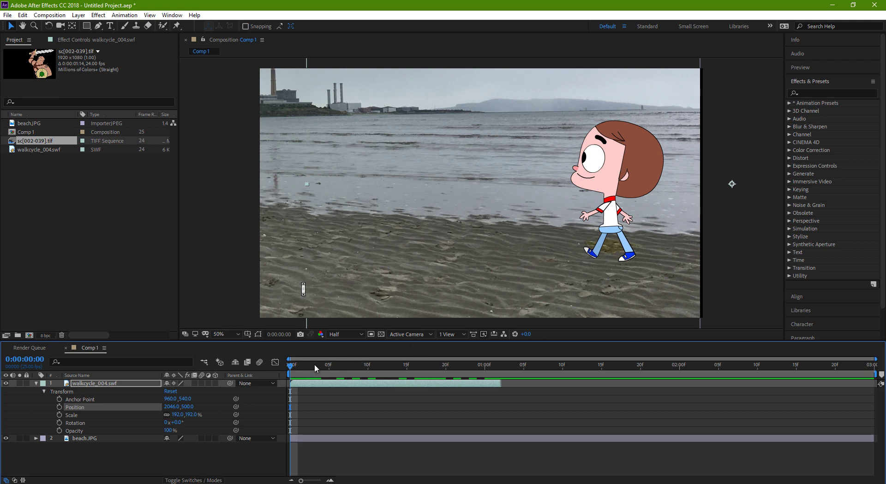
{"action": "left_click_drag", "start_coordinate": [314, 364], "coordinate": [221, 361]}
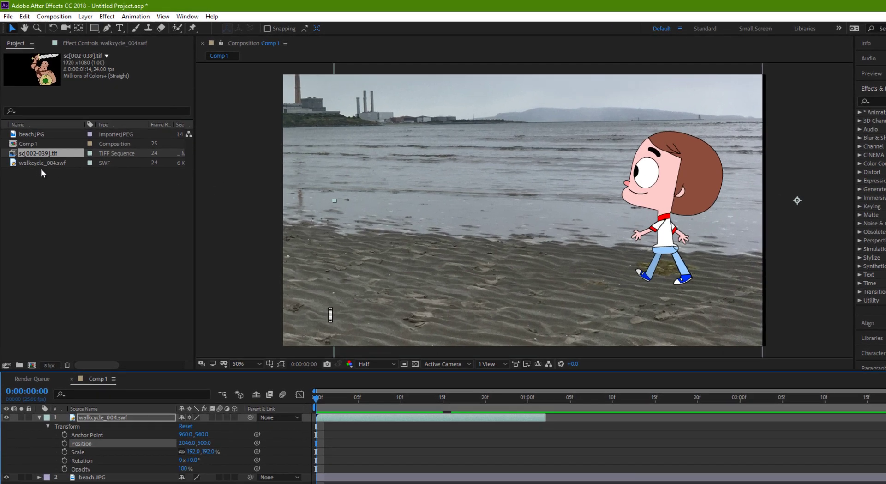
Set the walkcycle_004.swf footage to loop 2 times in Interpret Footage
{"action": "left_click", "coordinate": [39, 149]}
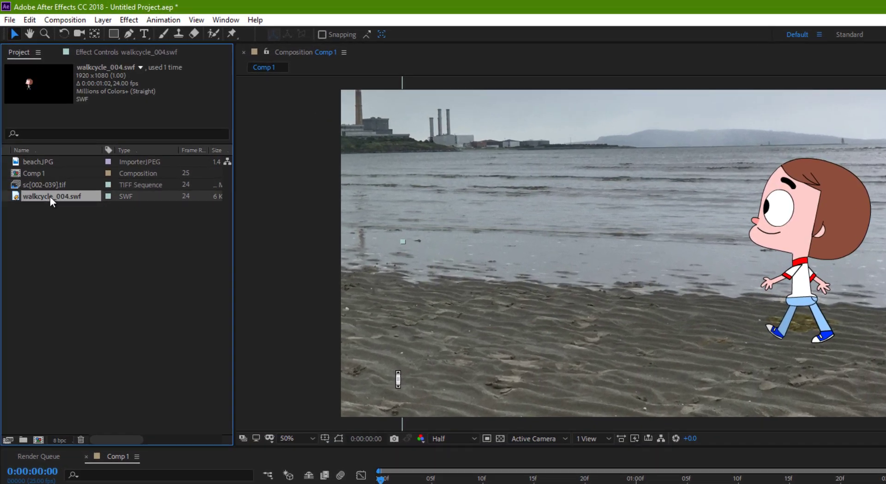
{"action": "right_click", "coordinate": [50, 195]}
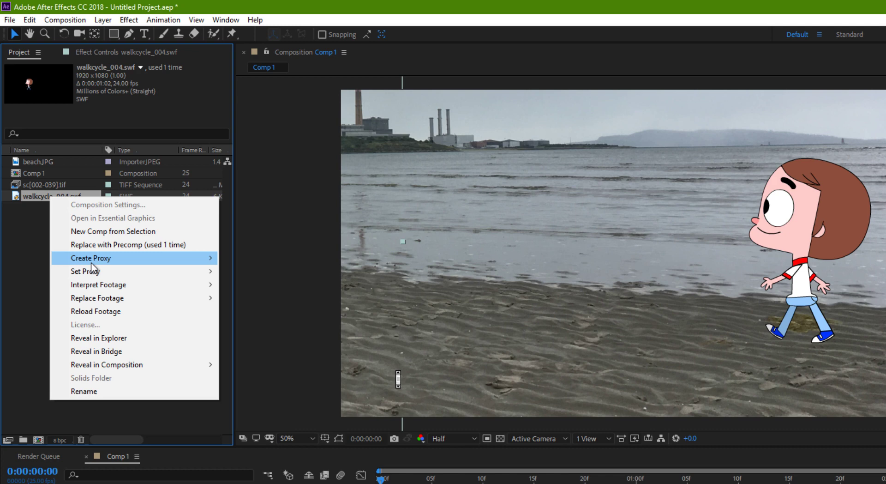
{"action": "mouse_move", "coordinate": [101, 283]}
{"action": "left_click", "coordinate": [249, 284]}
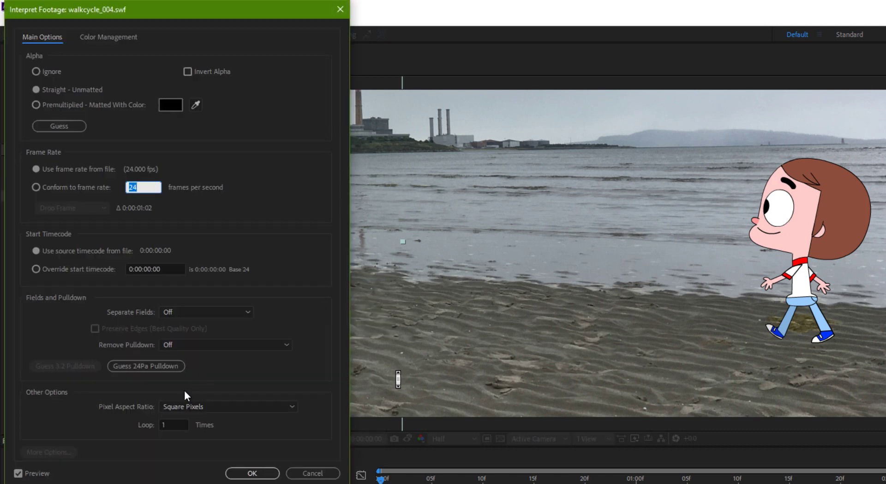
{"action": "left_click", "coordinate": [176, 425]}
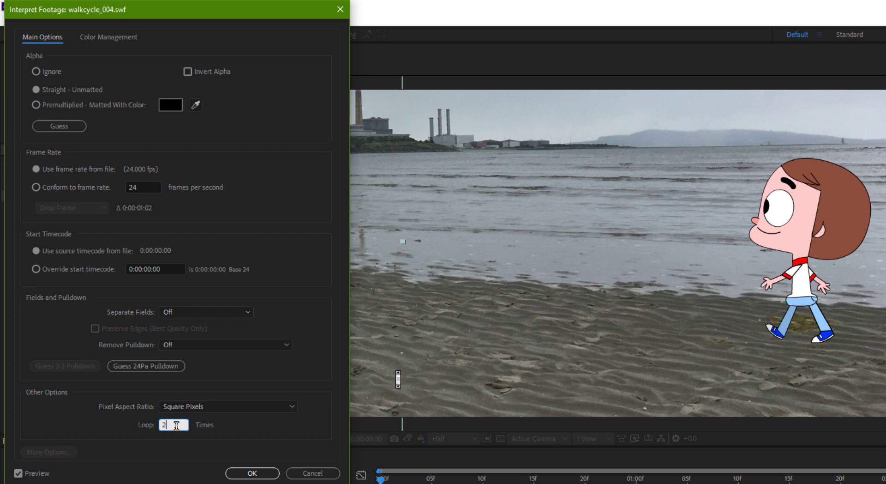
{"action": "left_click", "coordinate": [251, 473]}
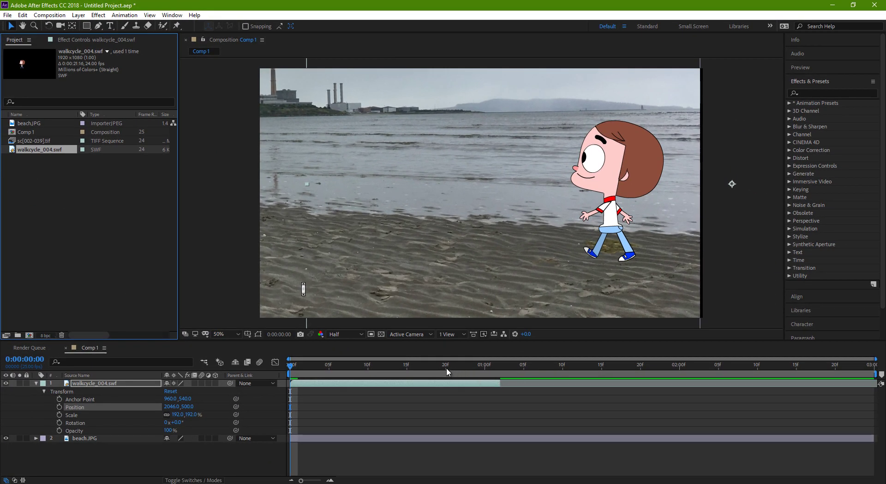
Extend the walkcycle layer's out-point to the end of Comp 1
{"action": "mouse_move", "coordinate": [447, 367]}
{"action": "left_mouse_down"}
{"action": "mouse_move", "coordinate": [511, 365]}
{"action": "mouse_move", "coordinate": [462, 366]}
{"action": "left_mouse_up"}
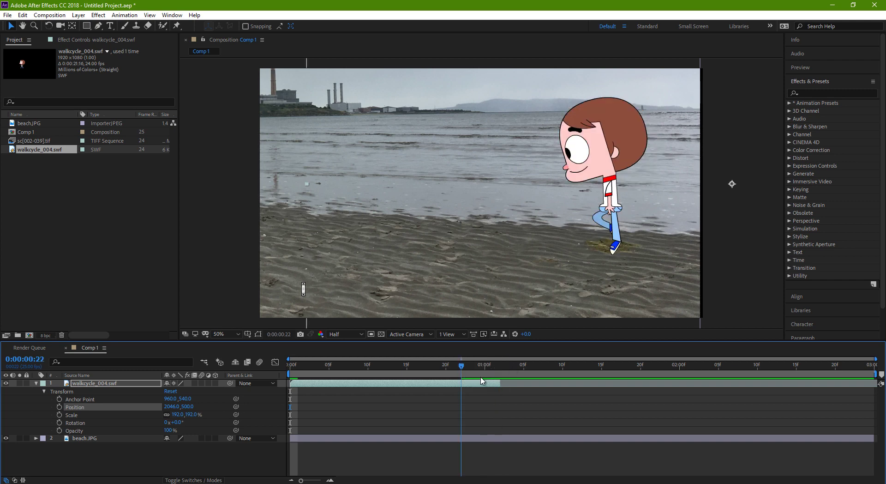
{"action": "left_click_drag", "start_coordinate": [504, 384], "coordinate": [881, 391]}
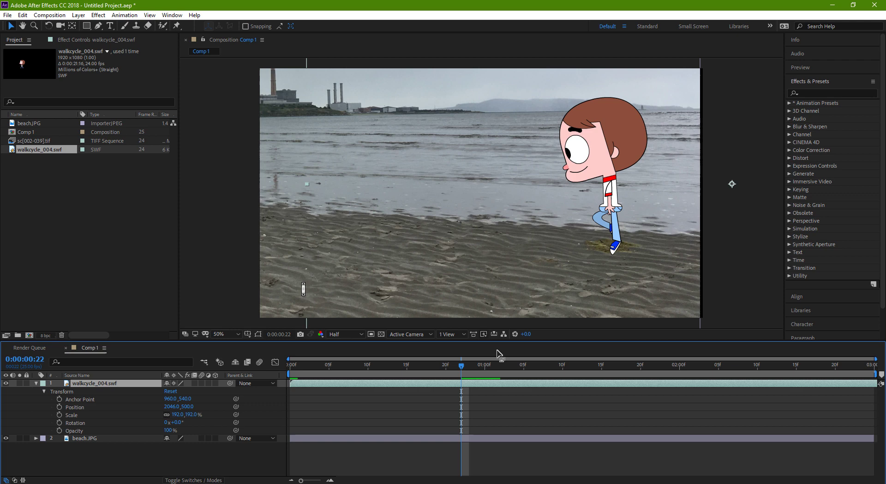
{"action": "left_click_drag", "start_coordinate": [458, 368], "coordinate": [258, 356]}
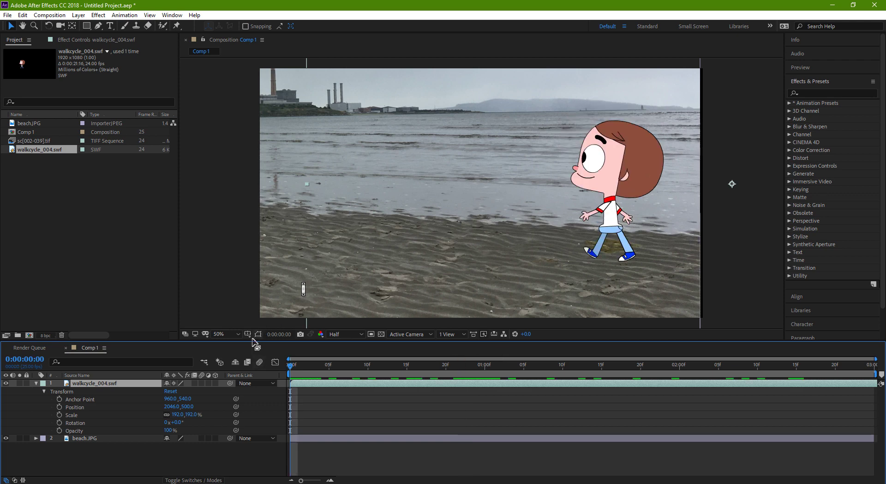
Keyframe the character's Position, ending at X 1433 on the last frame
{"action": "left_click", "coordinate": [59, 406]}
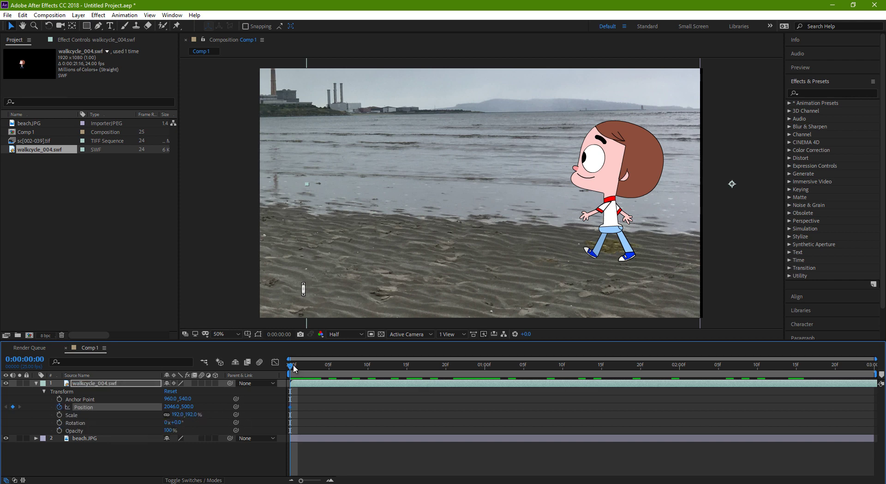
{"action": "left_click_drag", "start_coordinate": [293, 364], "coordinate": [329, 364]}
{"action": "left_click_drag", "start_coordinate": [387, 373], "coordinate": [871, 364]}
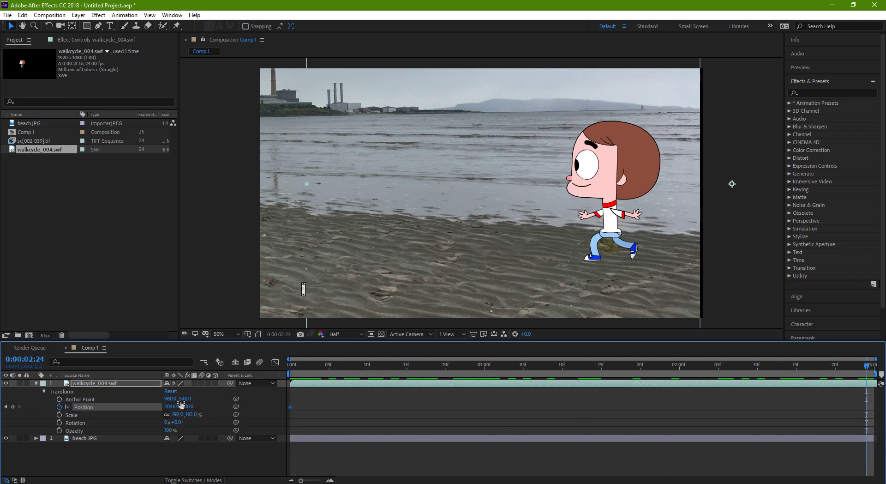
{"action": "left_click_drag", "start_coordinate": [180, 407], "coordinate": [125, 405]}
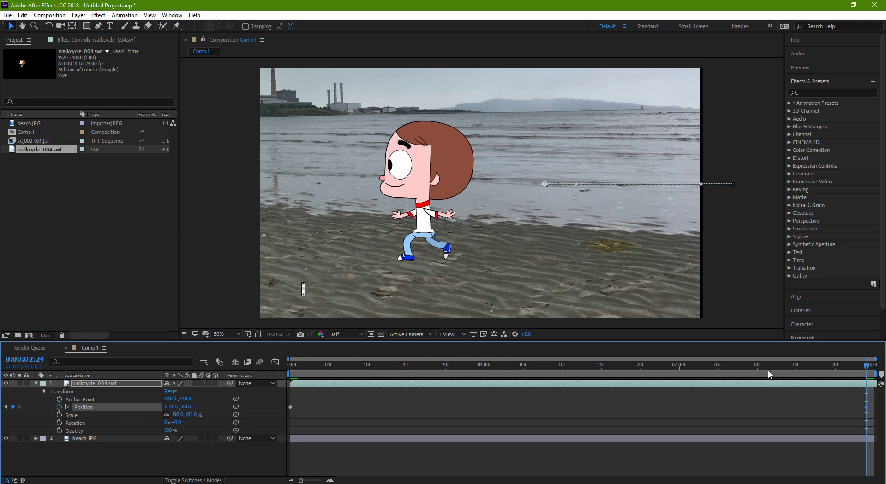
{"action": "left_click_drag", "start_coordinate": [323, 365], "coordinate": [664, 392]}
{"action": "left_click_drag", "start_coordinate": [792, 378], "coordinate": [867, 376]}
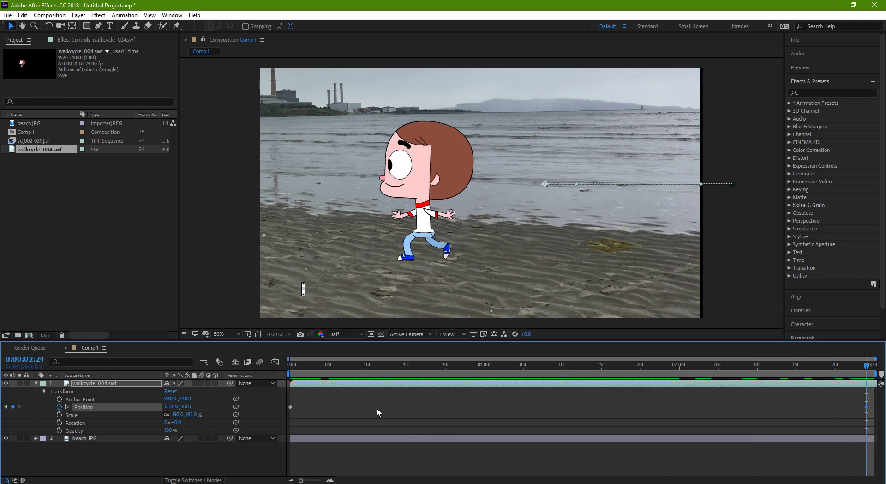
{"action": "left_click_drag", "start_coordinate": [172, 408], "coordinate": [292, 409]}
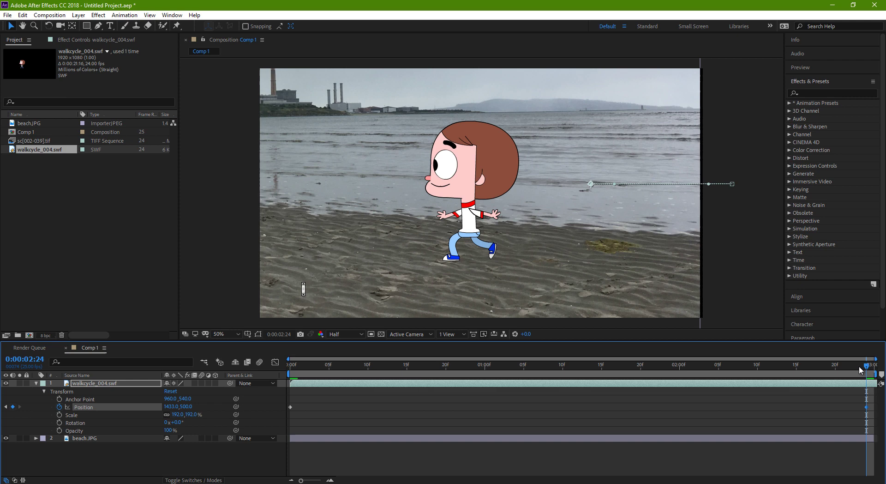
Set the starting Position X to 1942 and scrub the walk to check for foot sliding
{"action": "left_click_drag", "start_coordinate": [862, 370], "coordinate": [288, 390]}
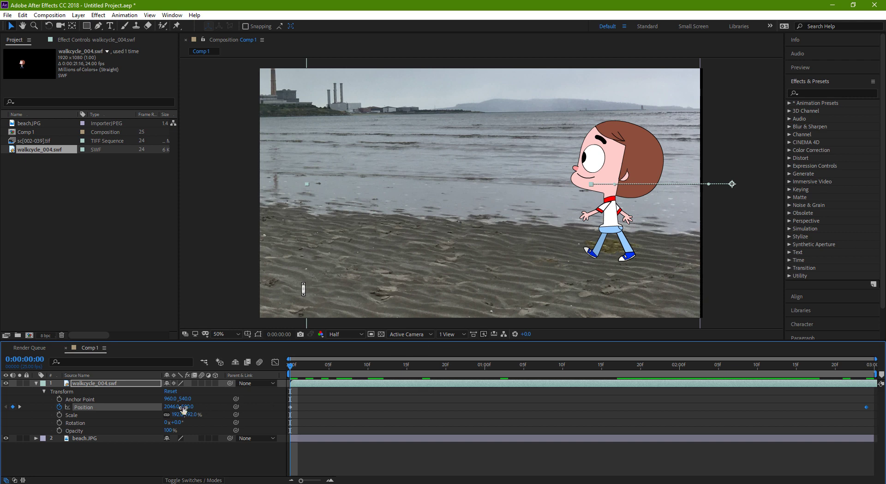
{"action": "left_click_drag", "start_coordinate": [171, 407], "coordinate": [156, 407]}
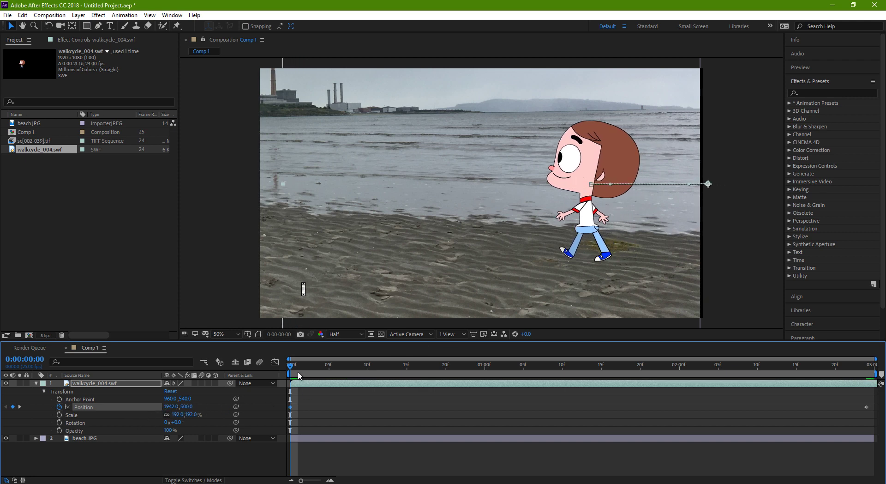
{"action": "left_click", "coordinate": [298, 366]}
{"action": "left_click_drag", "start_coordinate": [356, 377], "coordinate": [249, 390]}
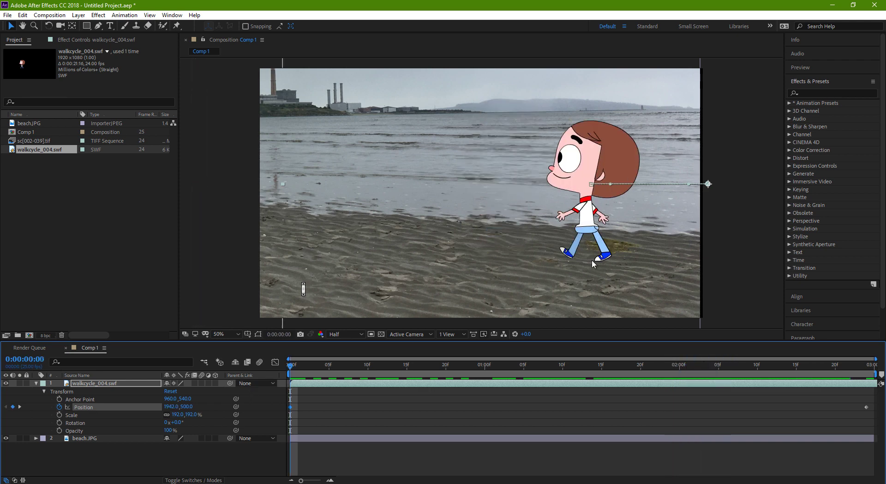
{"action": "left_click_drag", "start_coordinate": [299, 367], "coordinate": [328, 364]}
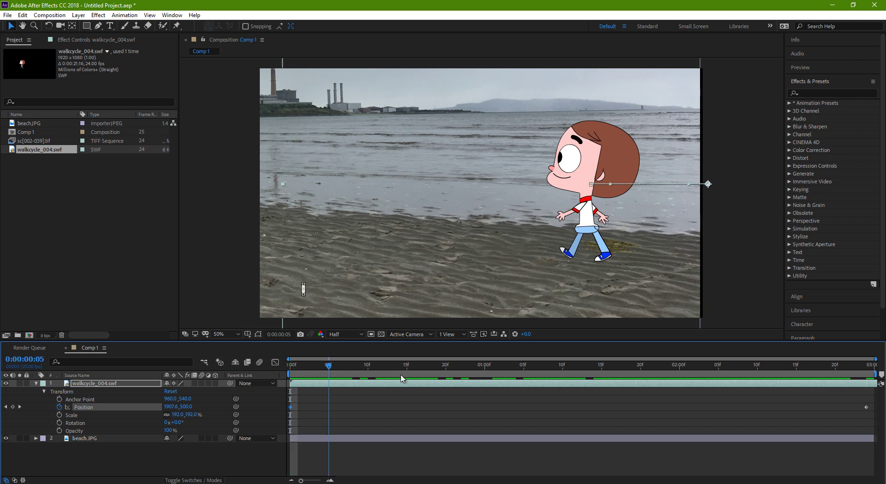
{"action": "left_click_drag", "start_coordinate": [402, 364], "coordinate": [146, 361]}
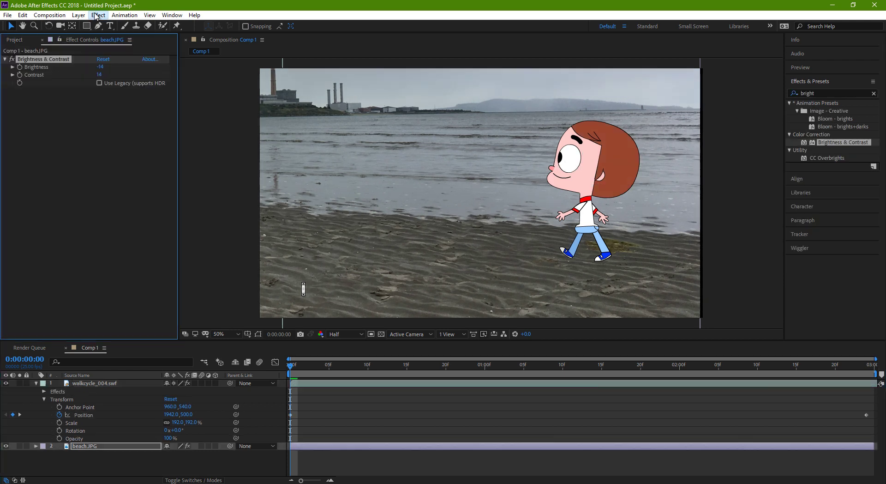
{"action": "left_click", "coordinate": [99, 15]}
{"action": "mouse_move", "coordinate": [124, 64]}
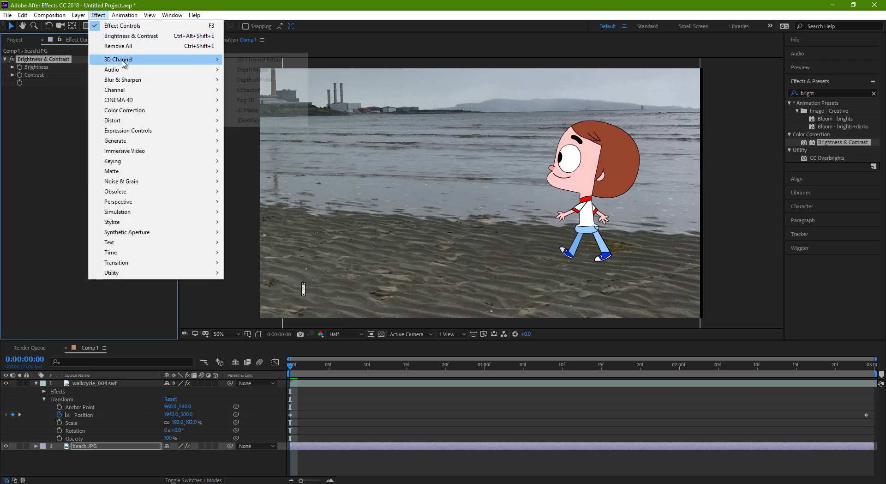
{"action": "mouse_move", "coordinate": [135, 112]}
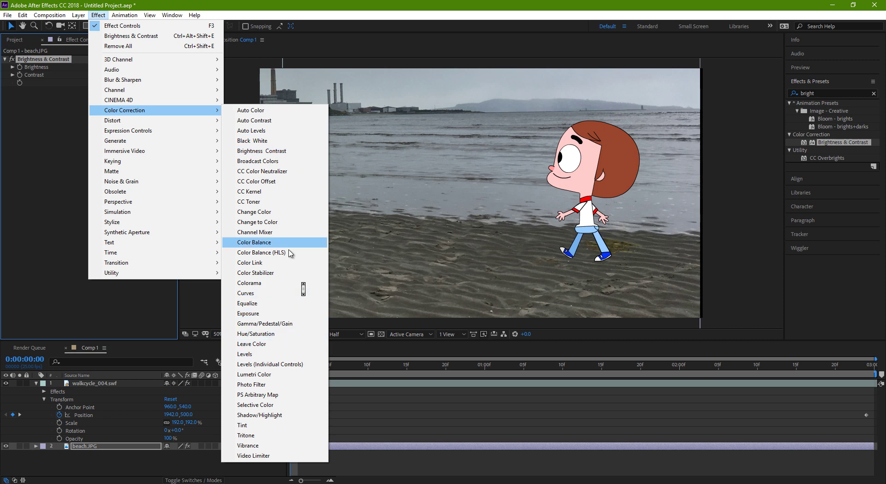
{"action": "left_click", "coordinate": [336, 10]}
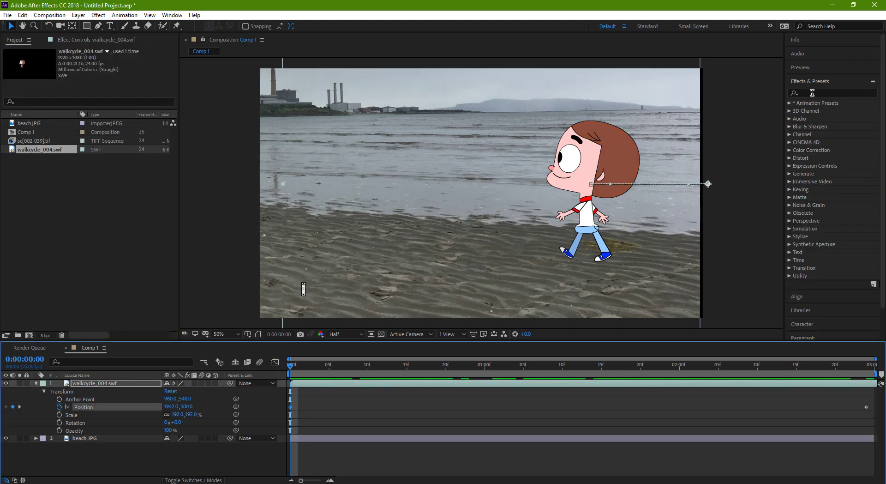
Search 'hue' and apply Hue/Saturation to walkcycle_004.swf, with Master Saturation at 25
{"action": "left_click", "coordinate": [813, 93]}
{"action": "type", "text": "hue"}
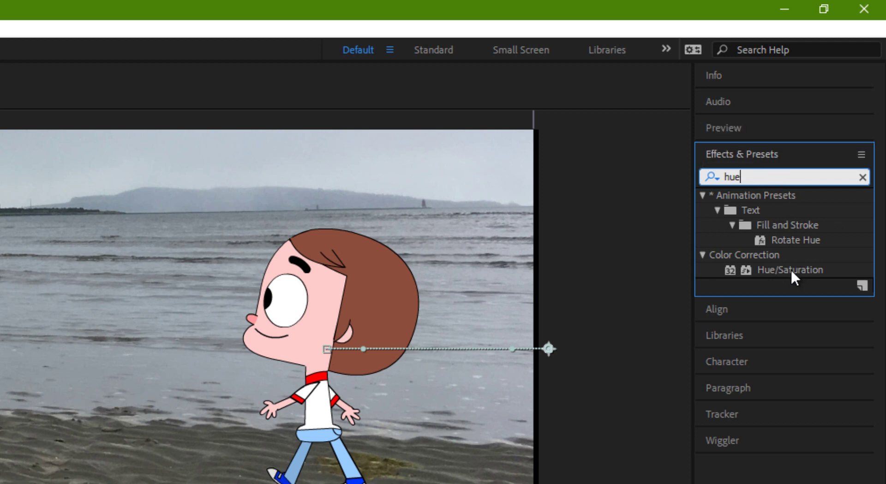
{"action": "left_click_drag", "start_coordinate": [785, 270], "coordinate": [122, 386]}
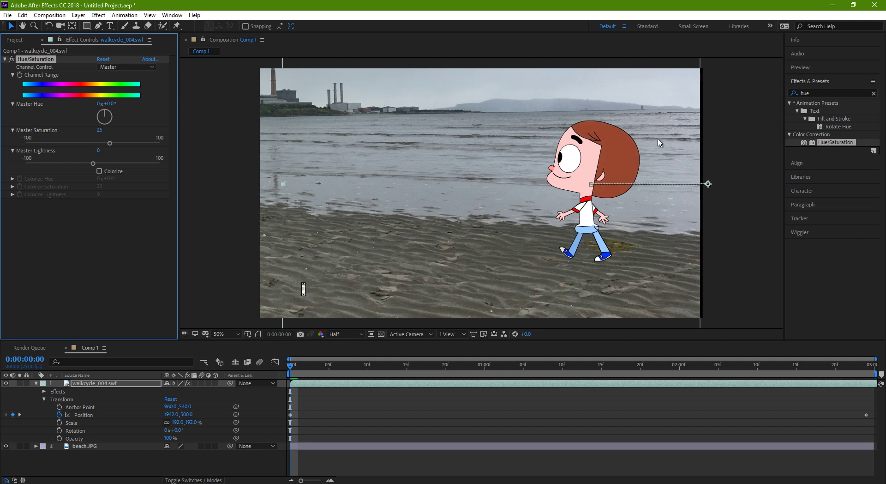
Apply Brightness & Contrast to beach.JPG via a 'bright' search, then preview the walk
{"action": "left_click", "coordinate": [823, 93]}
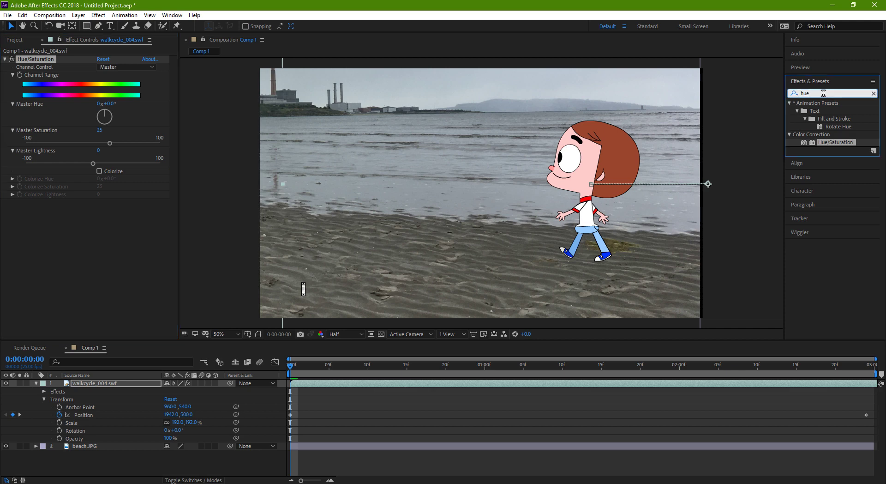
{"action": "left_click_drag", "start_coordinate": [823, 93], "coordinate": [800, 95]}
{"action": "type", "text": "bright"}
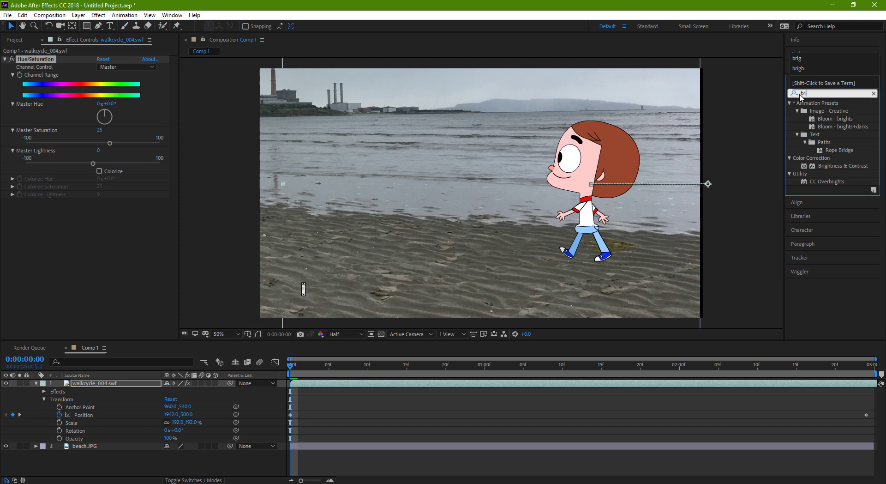
{"action": "left_click_drag", "start_coordinate": [838, 143], "coordinate": [90, 446]}
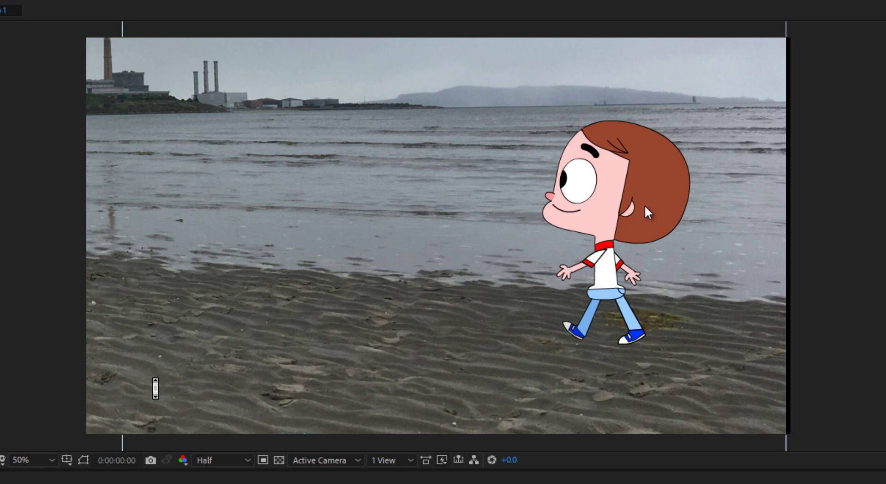
{"action": "key", "text": "space"}
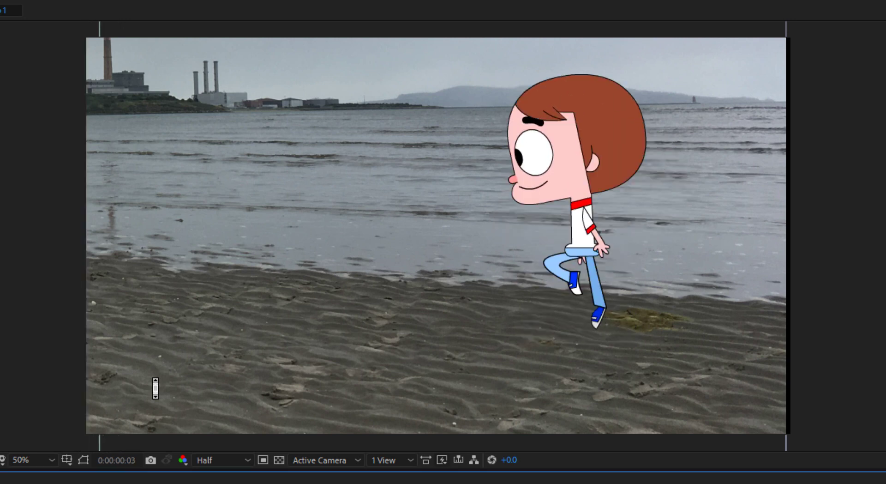
{"action": "key", "text": "space"}
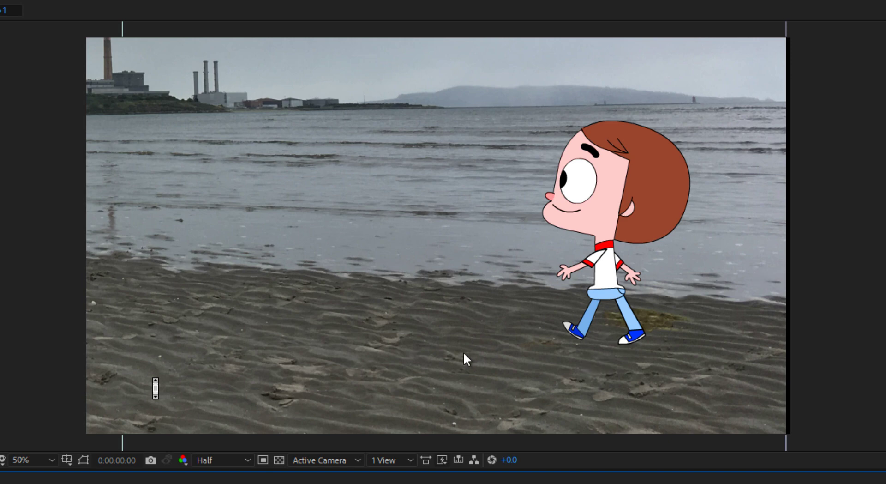
Duplicate the walkcycle layer and squash the copy vertically below the feet as a shadow
{"action": "left_click", "coordinate": [114, 385]}
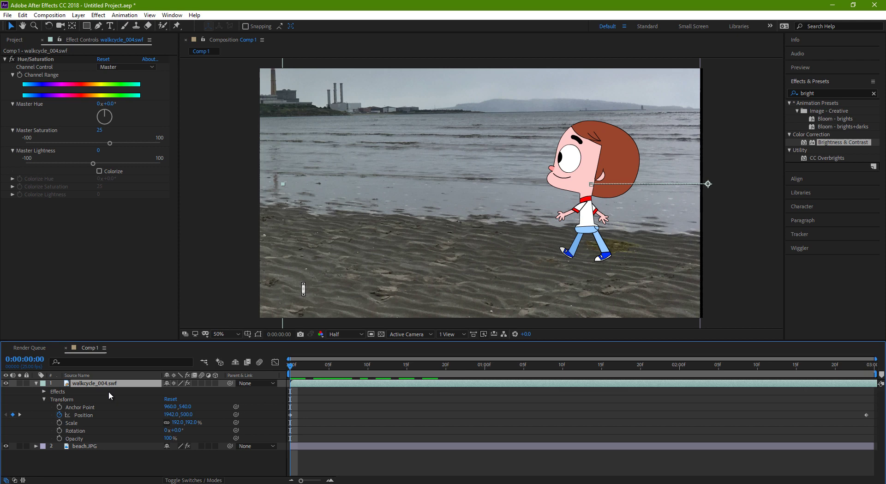
{"action": "key", "text": "ctrl+d"}
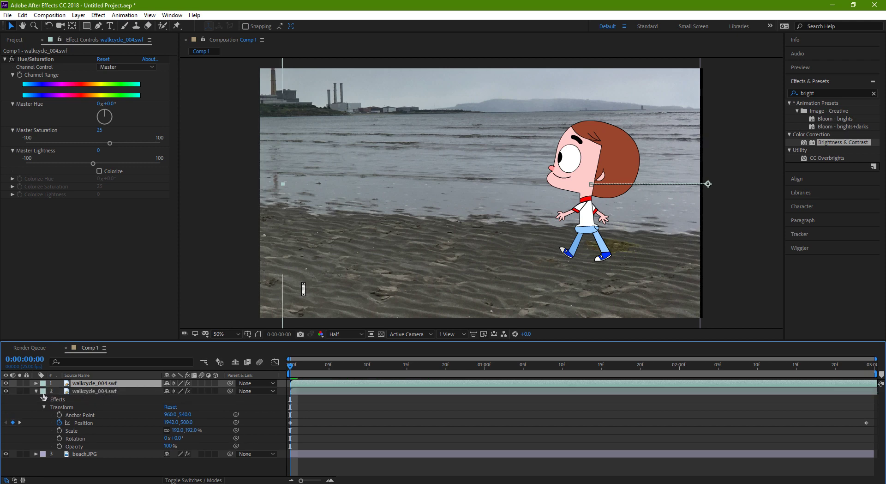
{"action": "left_click", "coordinate": [55, 407]}
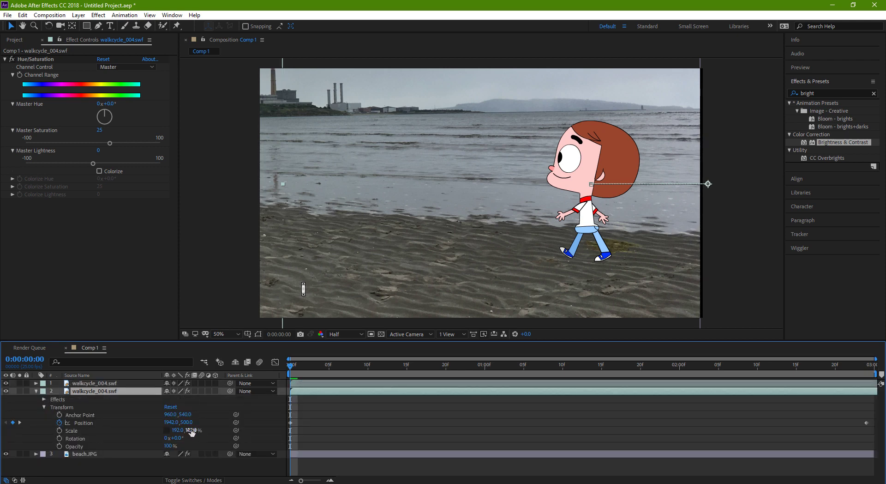
{"action": "left_click", "coordinate": [166, 429]}
{"action": "left_click_drag", "start_coordinate": [190, 429], "coordinate": [102, 454]}
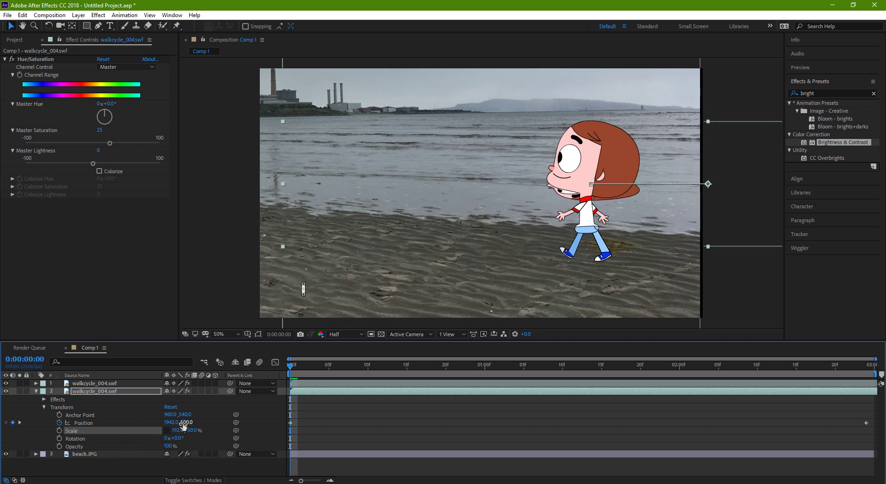
{"action": "left_click_drag", "start_coordinate": [186, 422], "coordinate": [350, 449]}
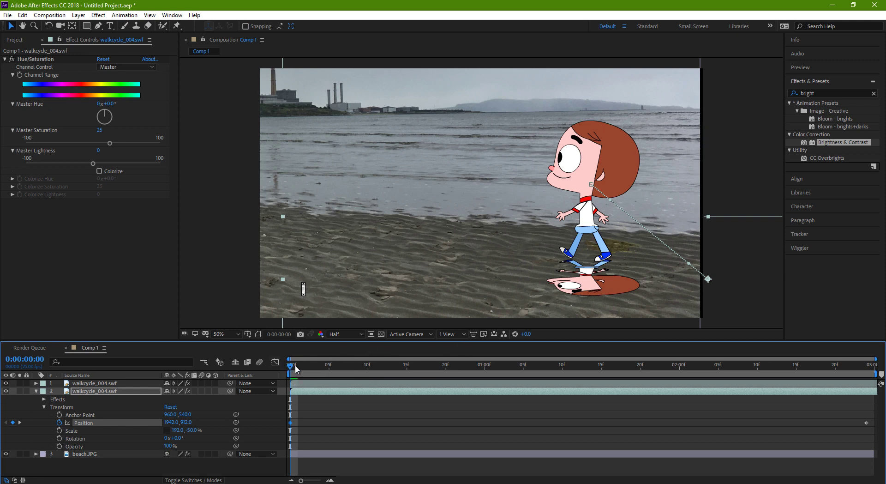
Preview the shadow, then undo and remove the duplicate, keeping one 192% walkcycle layer
{"action": "key", "text": "space"}
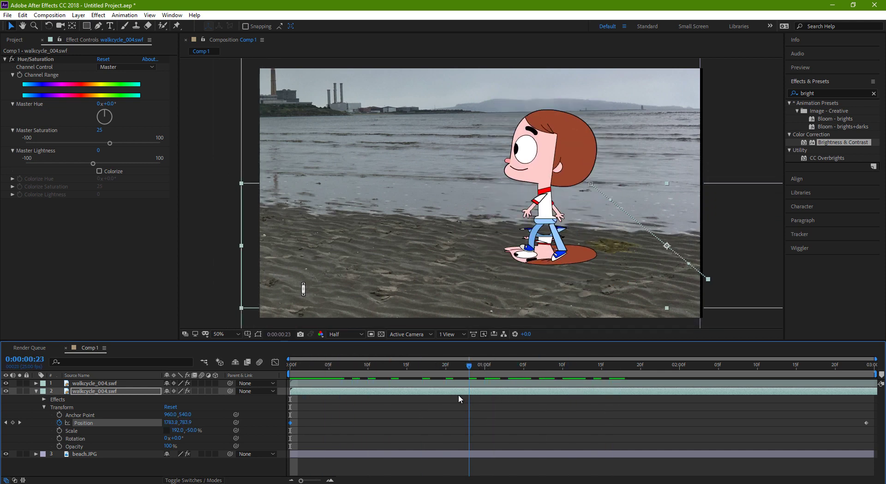
{"action": "key", "text": "space"}
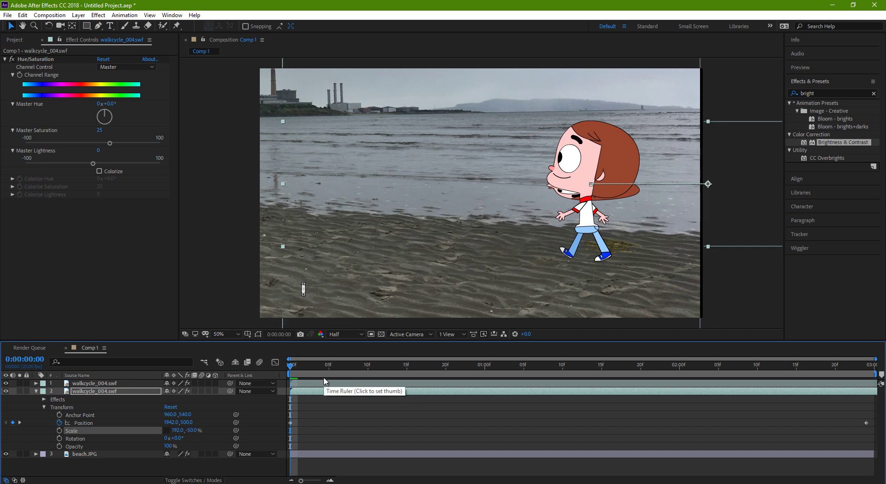
{"action": "key", "text": "ctrl+z"}
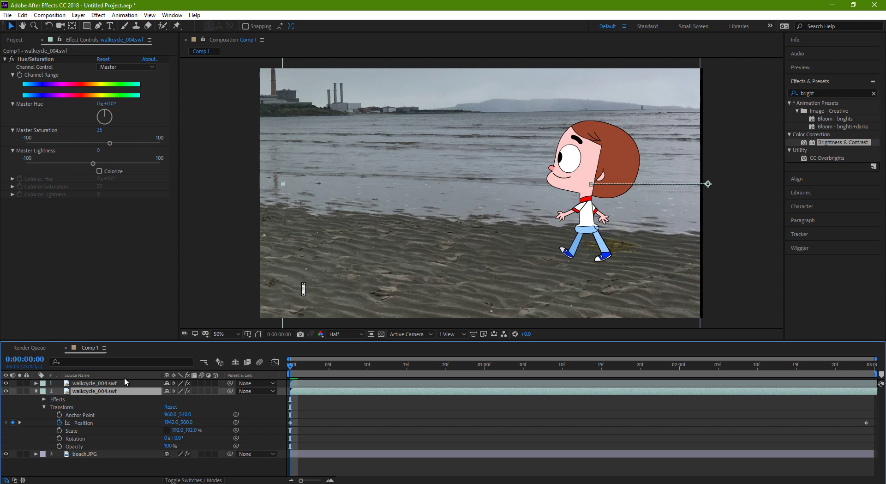
{"action": "key", "text": "ctrl+z"}
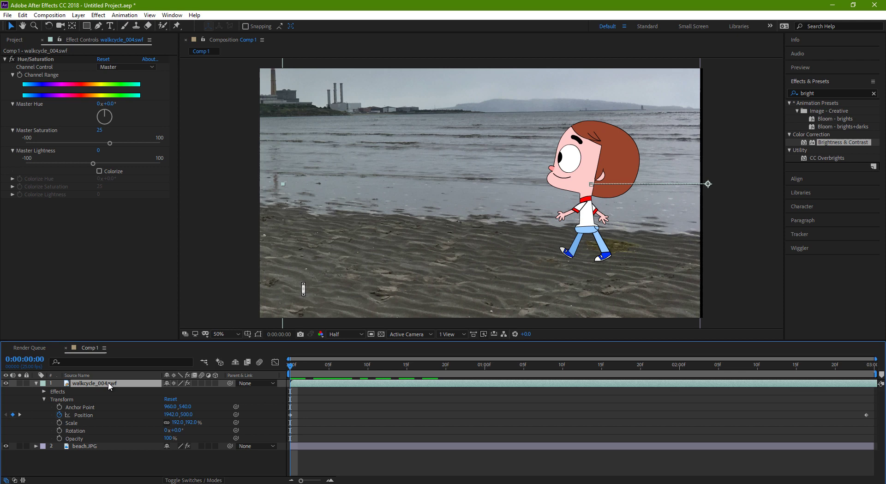
Pre-compose the walkcycle_004.swf layer into 'walkcycle_004.swf Comp 1', moving all attributes into it
{"action": "right_click", "coordinate": [108, 383]}
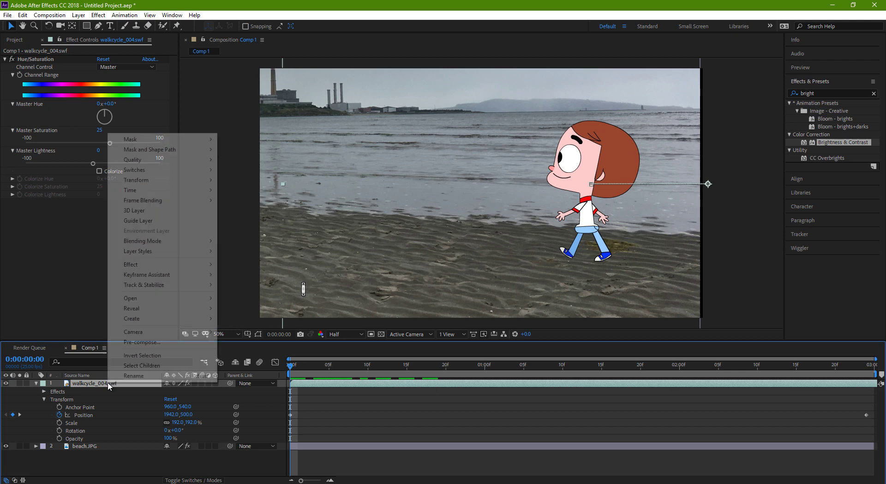
{"action": "left_click", "coordinate": [154, 342]}
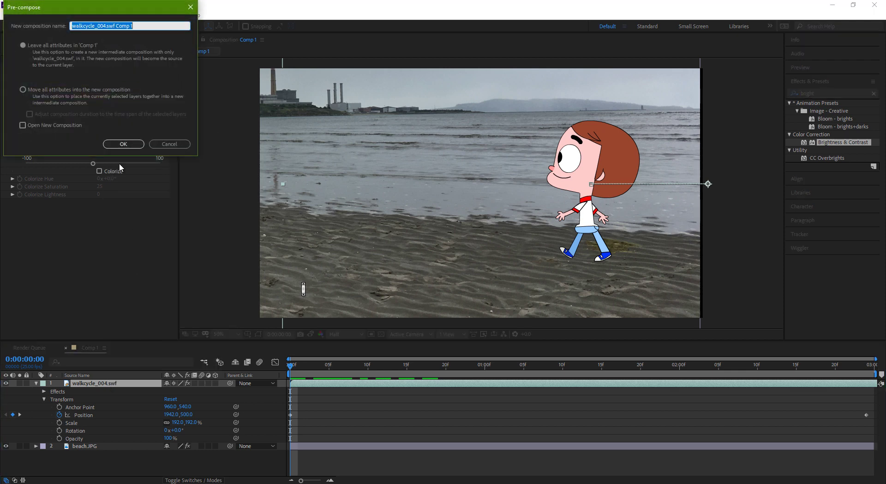
{"action": "left_click", "coordinate": [24, 88]}
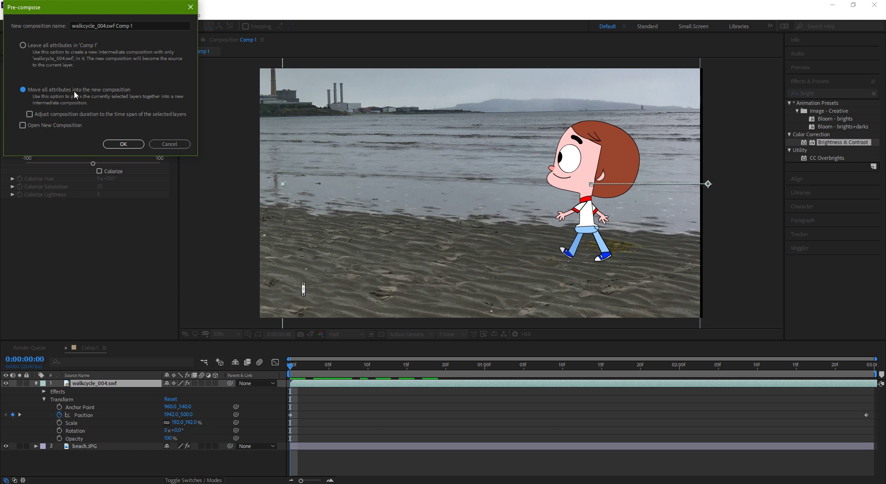
{"action": "left_click", "coordinate": [123, 144]}
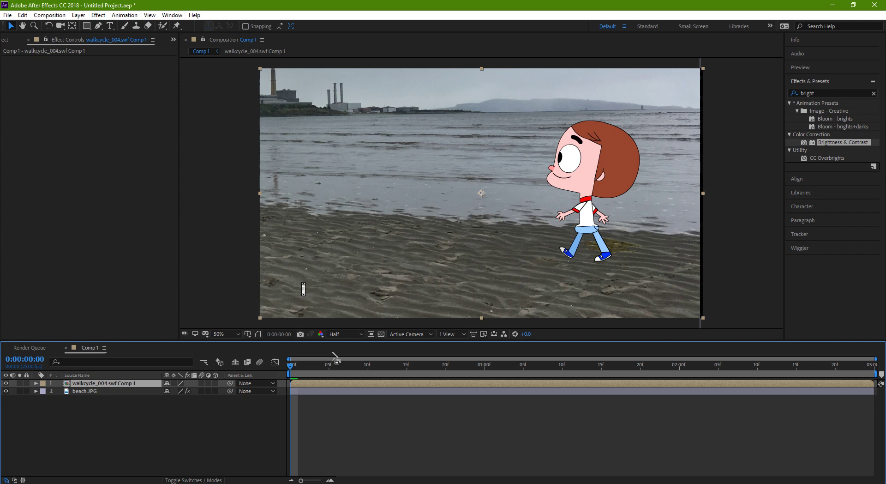
Preview the walk in Comp 1 and reveal the precomp layer's transform properties
{"action": "key", "text": "space"}
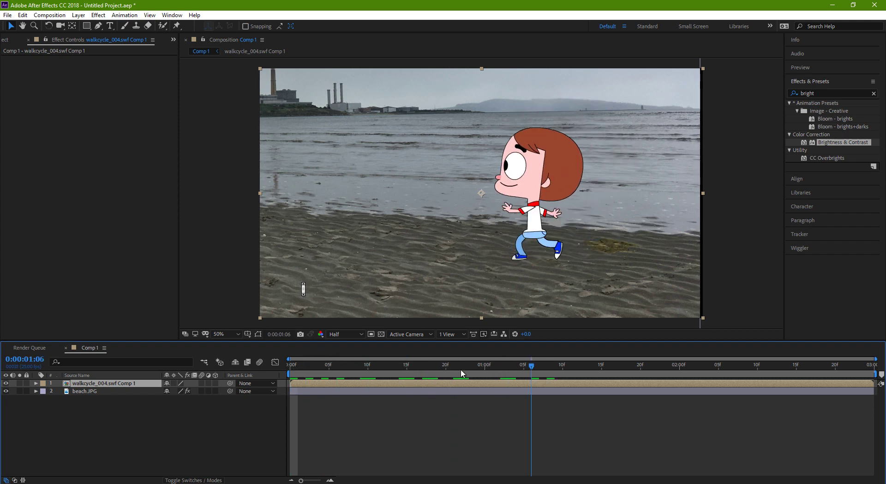
{"action": "key", "text": "space"}
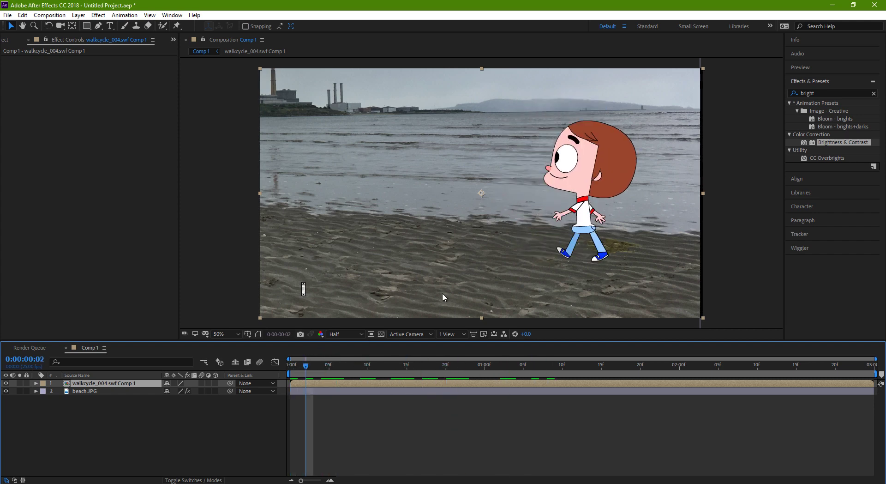
{"action": "left_click", "coordinate": [36, 384]}
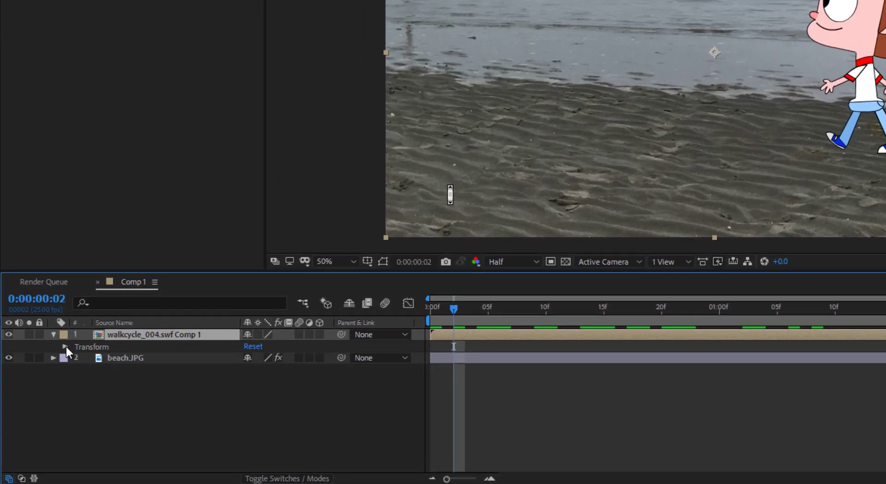
{"action": "left_click", "coordinate": [44, 392]}
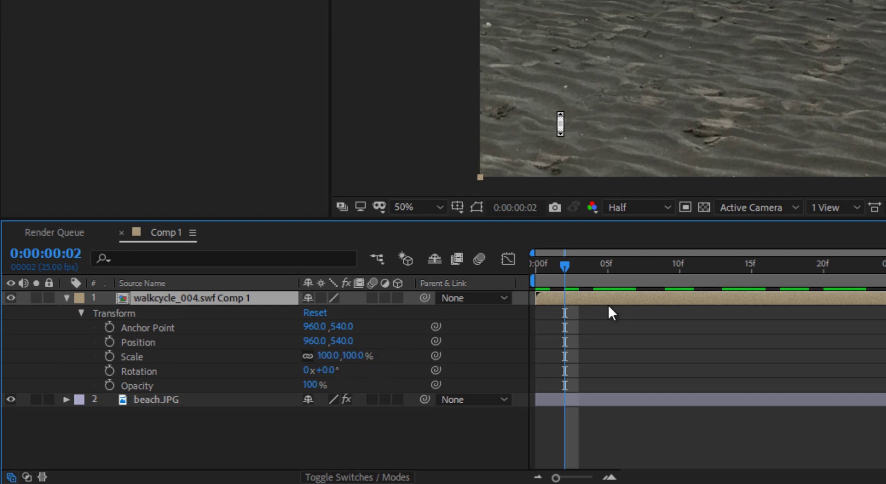
Open the precomp and inspect the inner walkcycle layer's 192% Scale and Position keyframes, then preview
{"action": "double_click", "coordinate": [223, 298]}
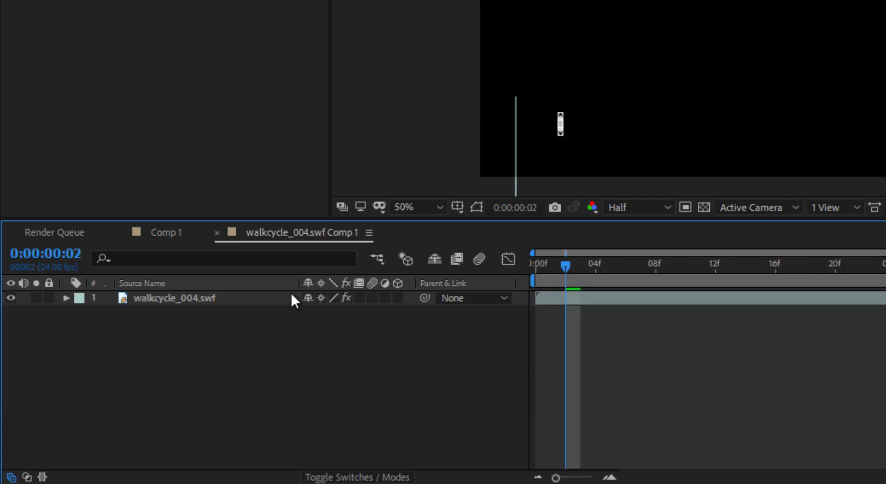
{"action": "left_click", "coordinate": [66, 298]}
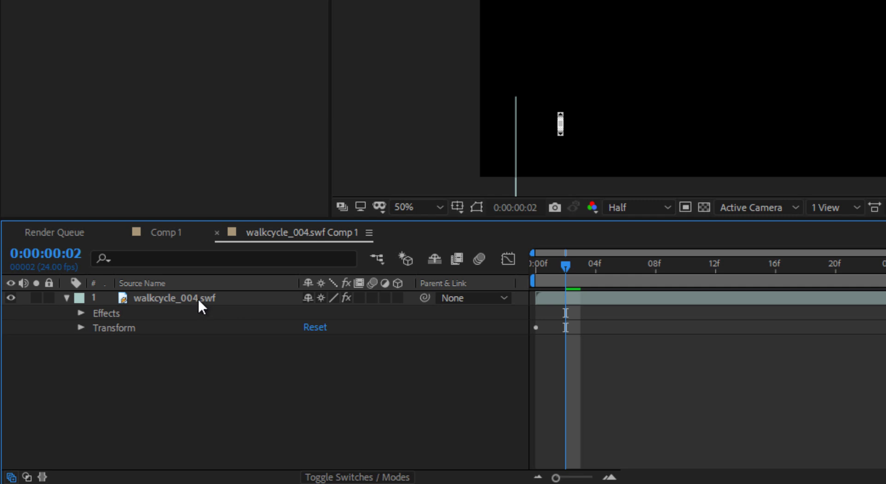
{"action": "left_click", "coordinate": [81, 312]}
{"action": "left_click", "coordinate": [82, 312]}
{"action": "left_click", "coordinate": [82, 327]}
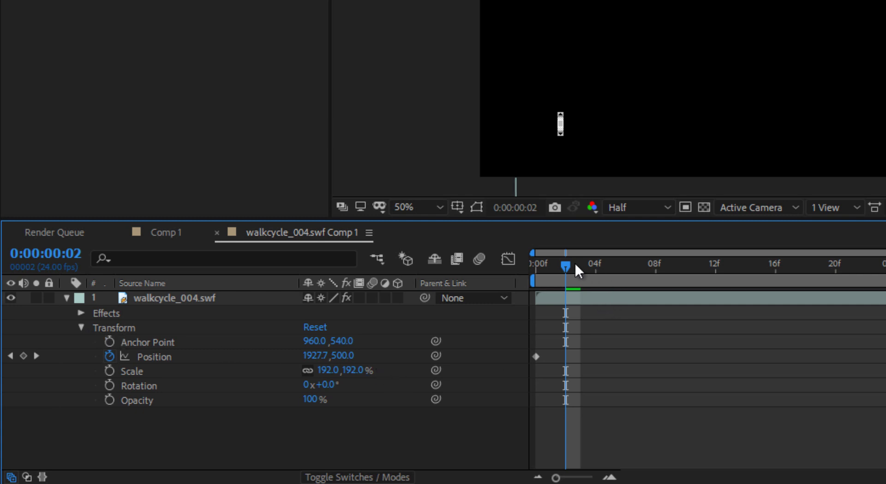
{"action": "left_click_drag", "start_coordinate": [576, 270], "coordinate": [754, 275]}
{"action": "key", "text": "space"}
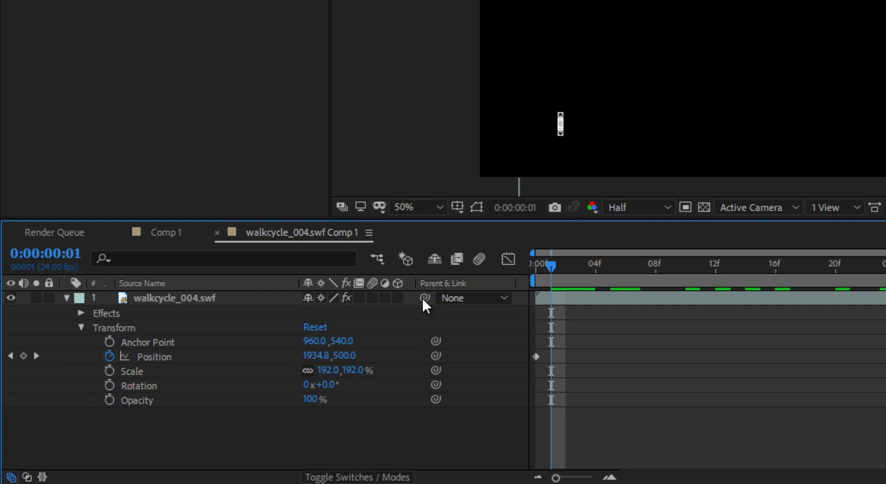
Back in Comp 1, duplicate the walk-cycle precomp layer
{"action": "left_click", "coordinate": [174, 229]}
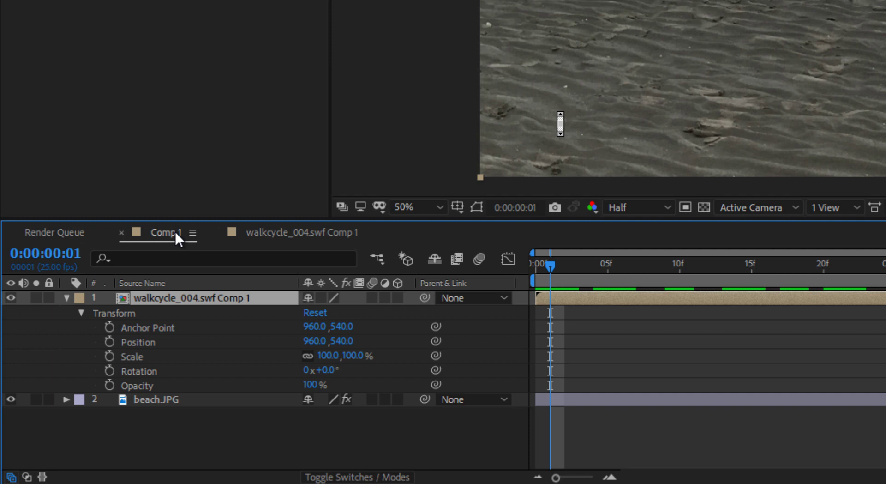
{"action": "key", "text": "ctrl+grave"}
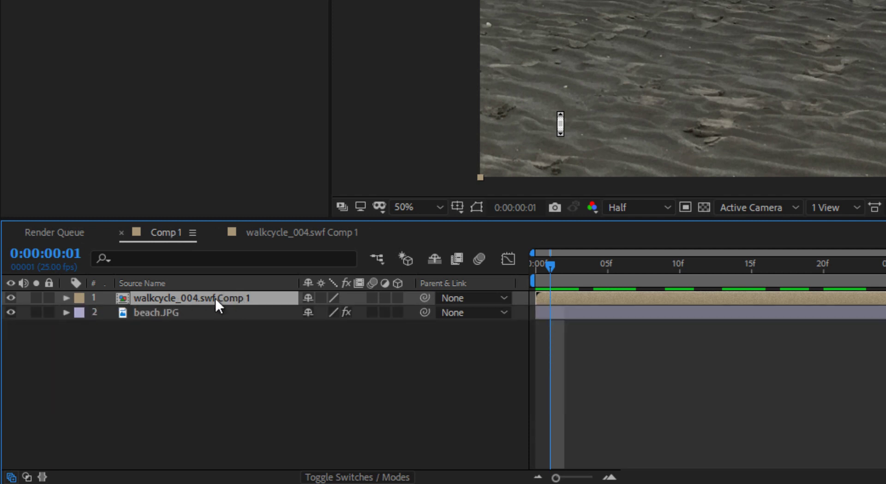
{"action": "key", "text": "ctrl+d"}
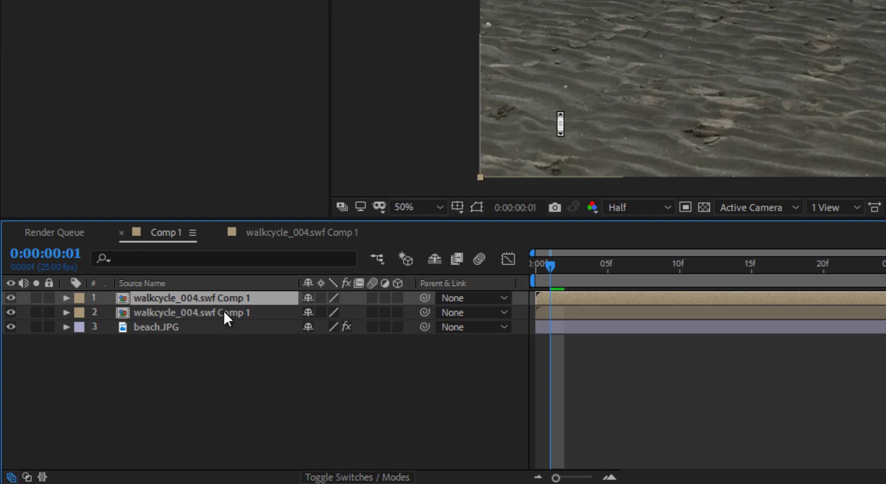
{"action": "left_click", "coordinate": [224, 310]}
{"action": "left_click", "coordinate": [234, 297]}
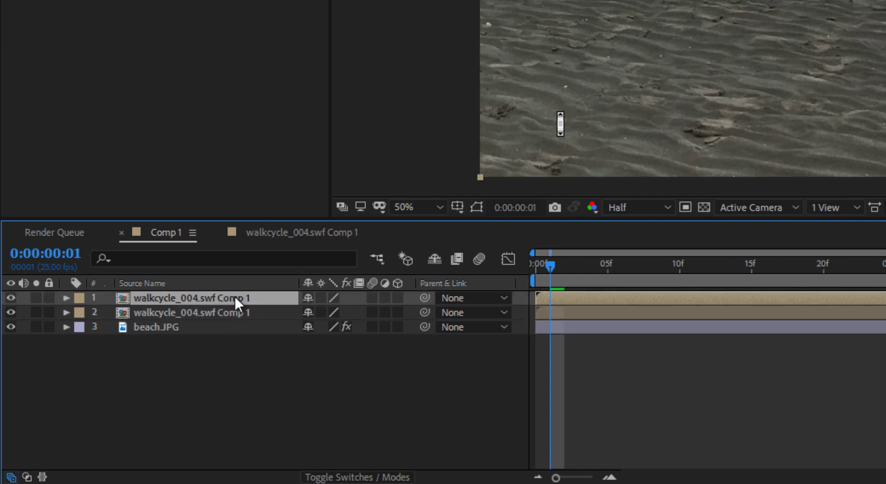
Rename the top copy 'animation' and the second copy 'castShadow'
{"action": "key", "text": "Return"}
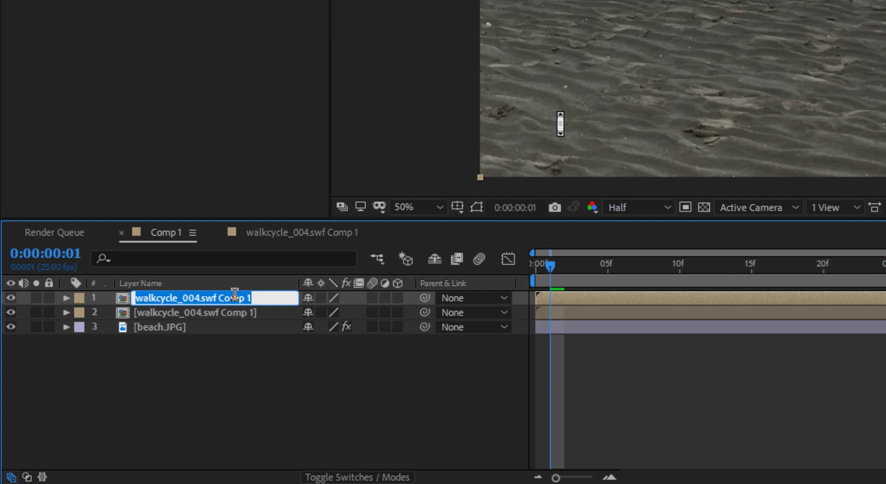
{"action": "type", "text": "animation"}
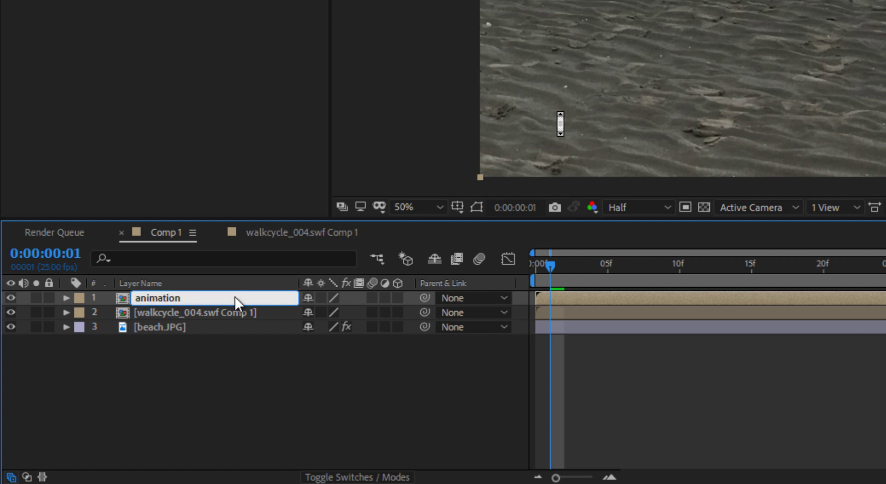
{"action": "key", "text": "Return"}
{"action": "left_click", "coordinate": [242, 311]}
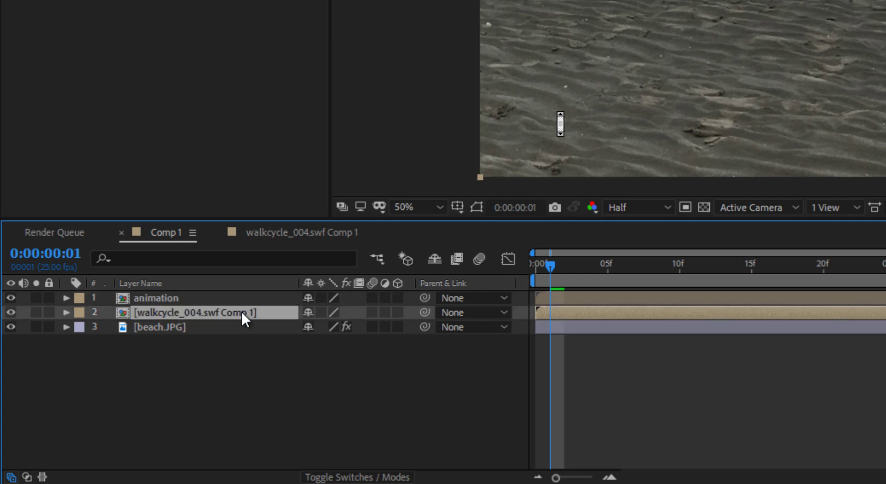
{"action": "key", "text": "Return"}
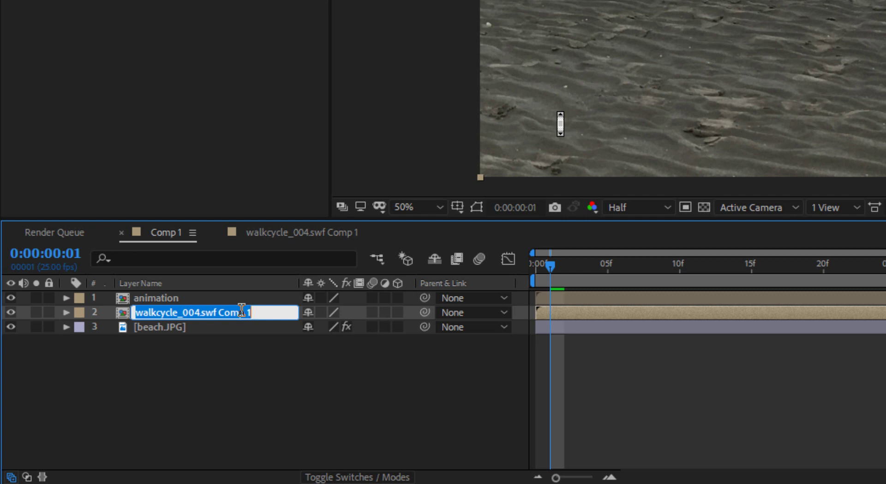
{"action": "type", "text": "castShadow"}
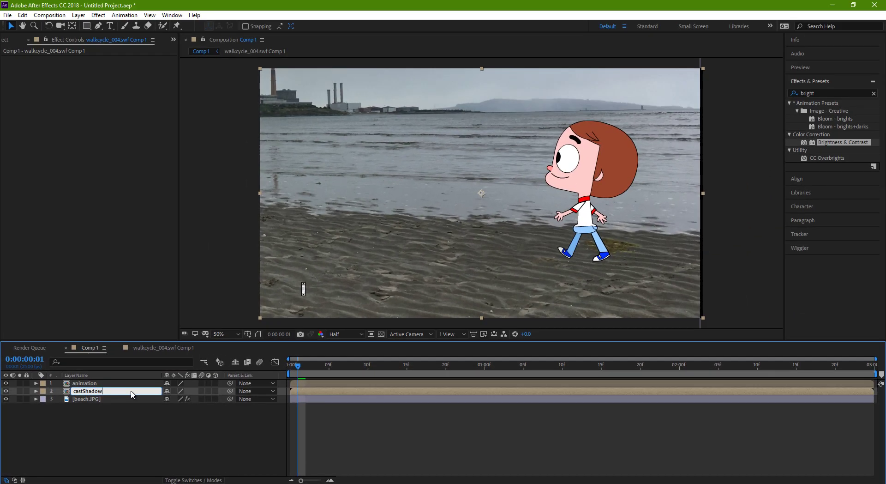
Move castShadow's anchor point down to the character's feet with the Pan Behind tool
{"action": "key", "text": "Return"}
{"action": "left_click", "coordinate": [72, 28]}
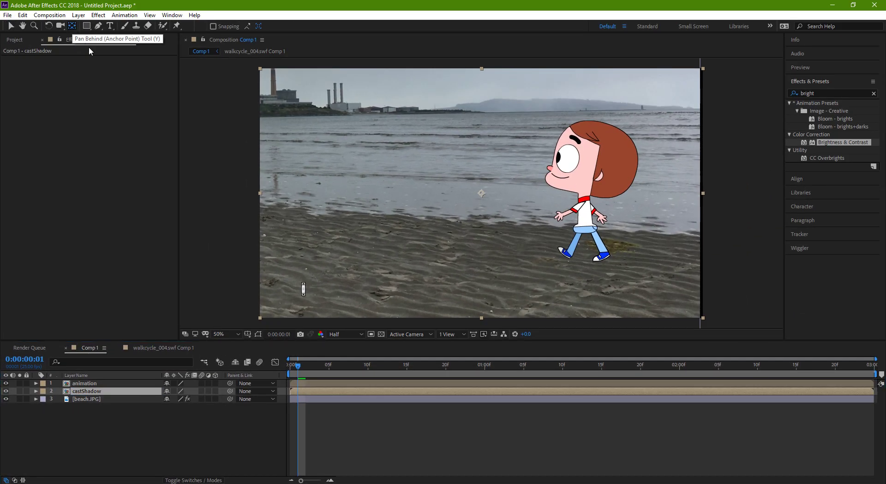
{"action": "left_click_drag", "start_coordinate": [481, 194], "coordinate": [586, 261]}
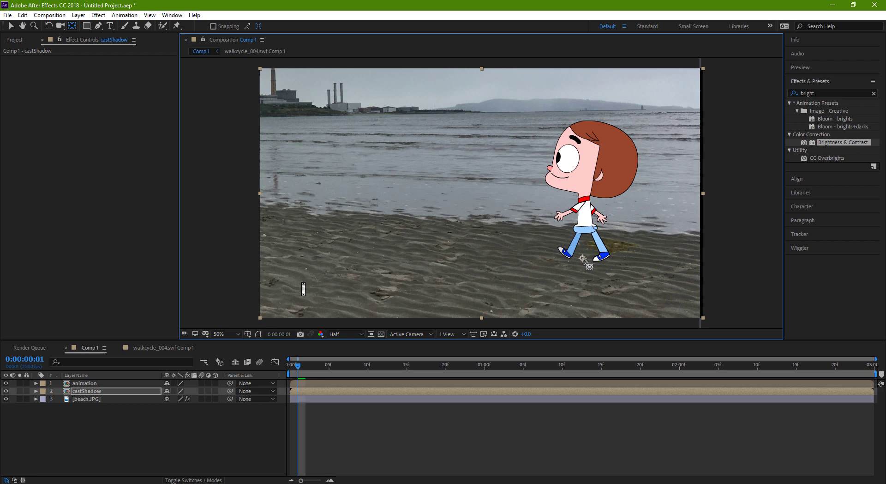
{"action": "key", "text": "v"}
Unlink castShadow's scale and flip it to 100, -29%
{"action": "left_click", "coordinate": [36, 391]}
{"action": "left_click", "coordinate": [167, 423]}
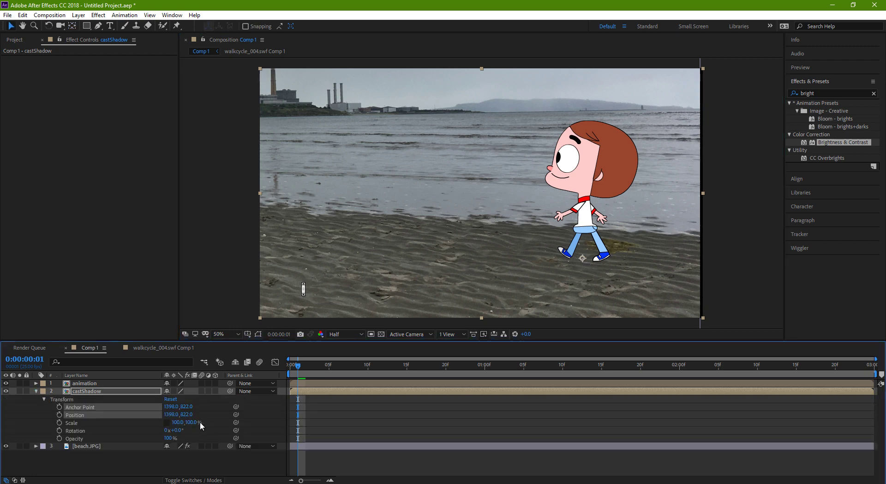
{"action": "left_click_drag", "start_coordinate": [192, 422], "coordinate": [125, 431]}
{"action": "left_click_drag", "start_coordinate": [461, 366], "coordinate": [292, 369]}
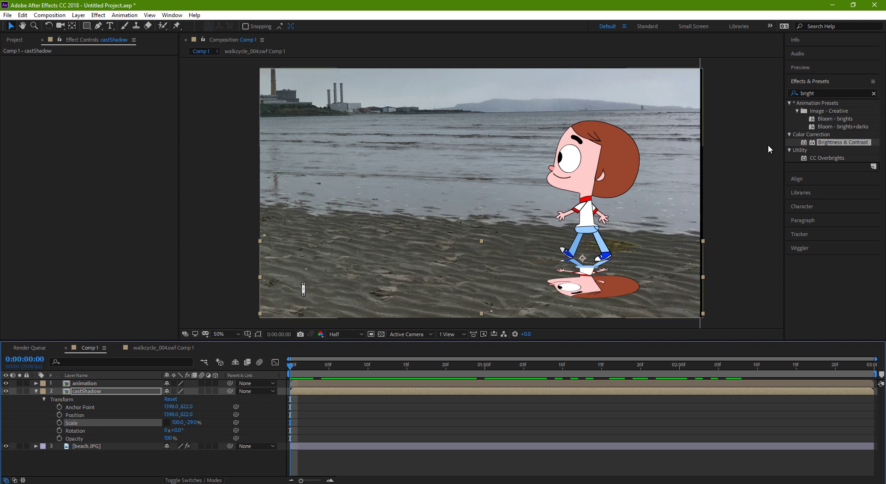
Give castShadow a Hue/Saturation with Master Lightness -100 and lower its Opacity to 46%
{"action": "left_click", "coordinate": [829, 93]}
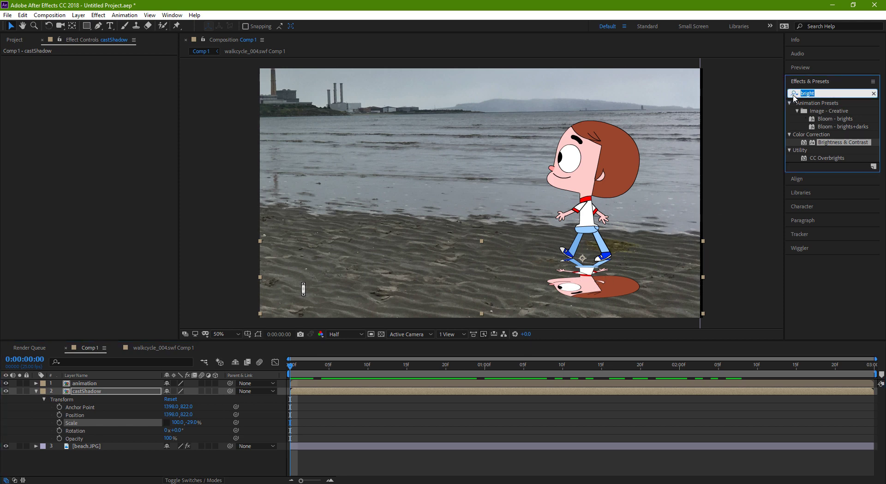
{"action": "type", "text": "hue"}
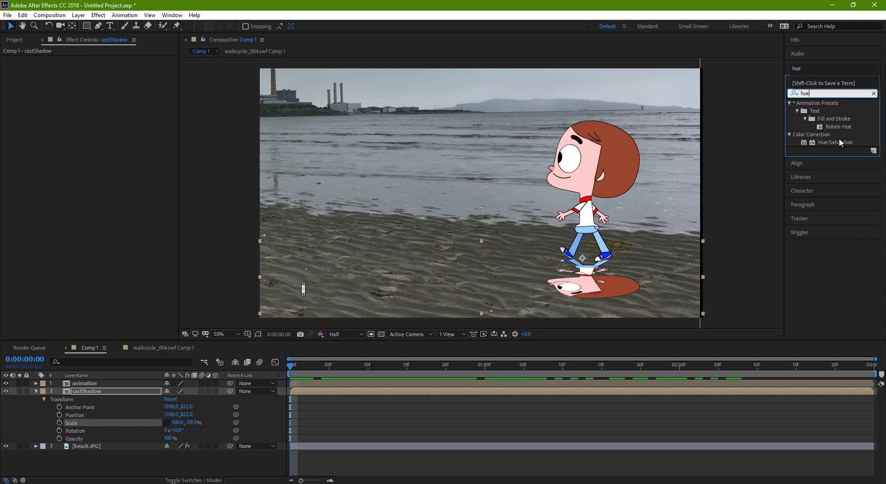
{"action": "left_click_drag", "start_coordinate": [838, 141], "coordinate": [95, 390]}
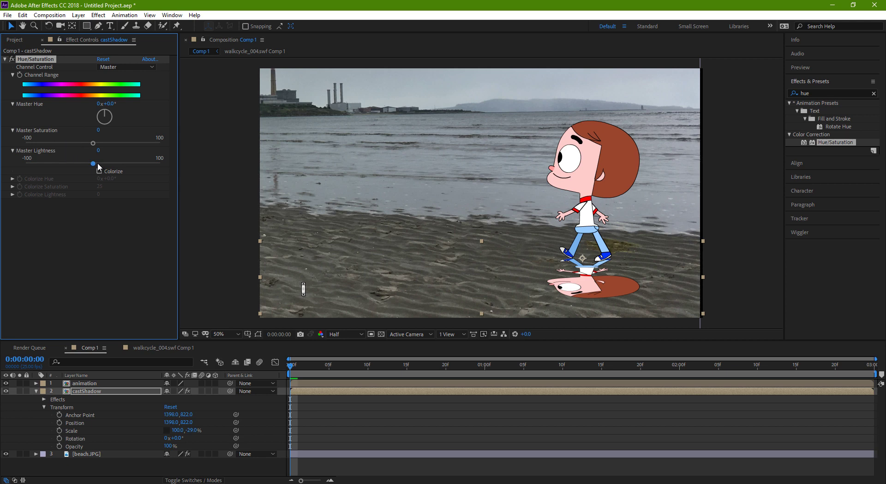
{"action": "left_click_drag", "start_coordinate": [86, 165], "coordinate": [6, 167]}
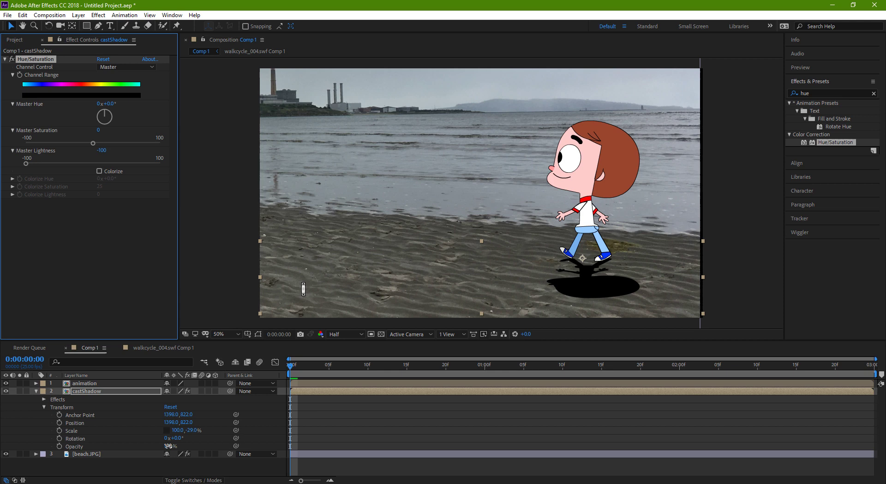
{"action": "left_click_drag", "start_coordinate": [168, 445], "coordinate": [147, 453]}
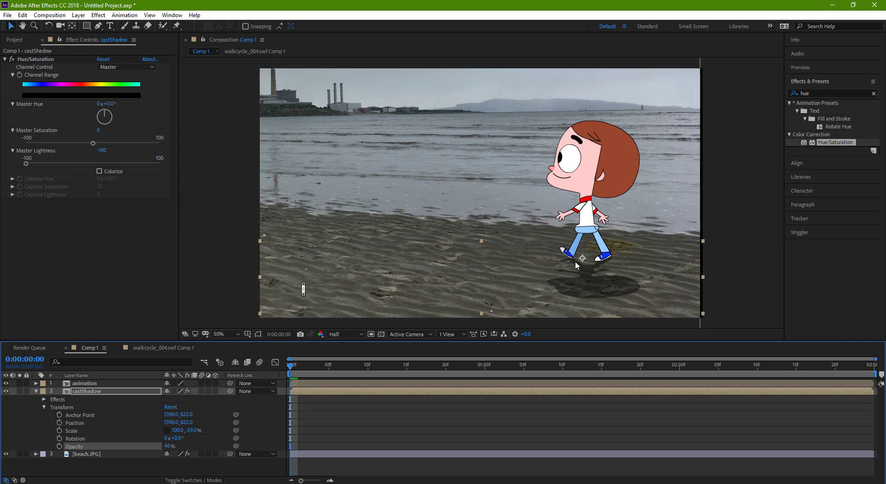
{"action": "key", "text": "h"}
Apply Gaussian Blur to castShadow with Blurriness 37.5
{"action": "left_click", "coordinate": [785, 92]}
{"action": "type", "text": "blur"}
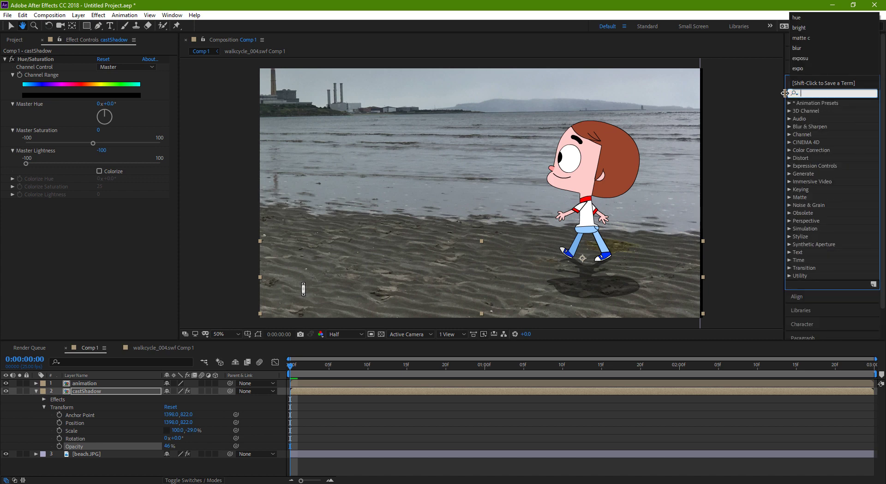
{"action": "left_click", "coordinate": [842, 286]}
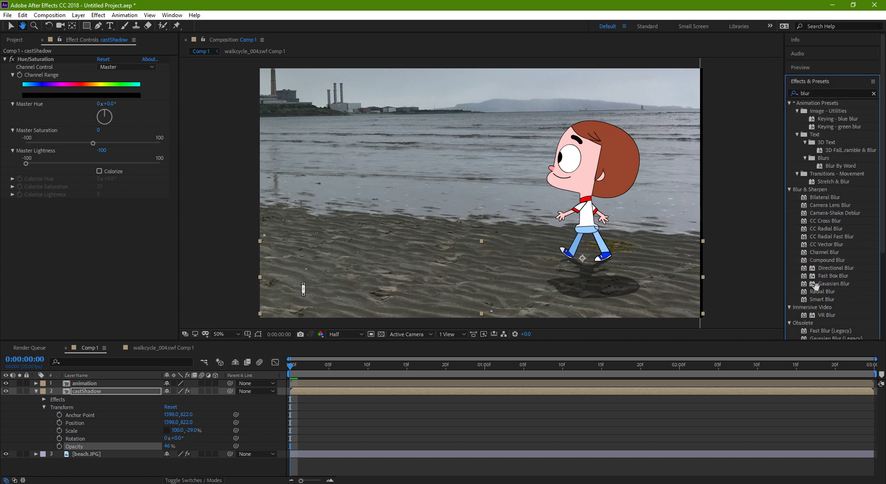
{"action": "left_click_drag", "start_coordinate": [825, 286], "coordinate": [91, 390]}
{"action": "mouse_move", "coordinate": [99, 210]}
{"action": "left_mouse_down"}
{"action": "mouse_move", "coordinate": [158, 211]}
{"action": "mouse_move", "coordinate": [91, 212]}
{"action": "left_mouse_up"}
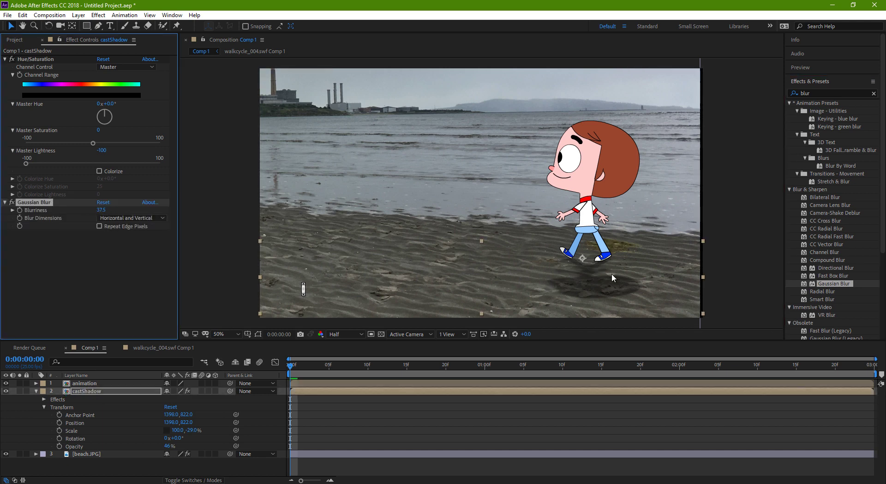
{"action": "key", "text": "a"}
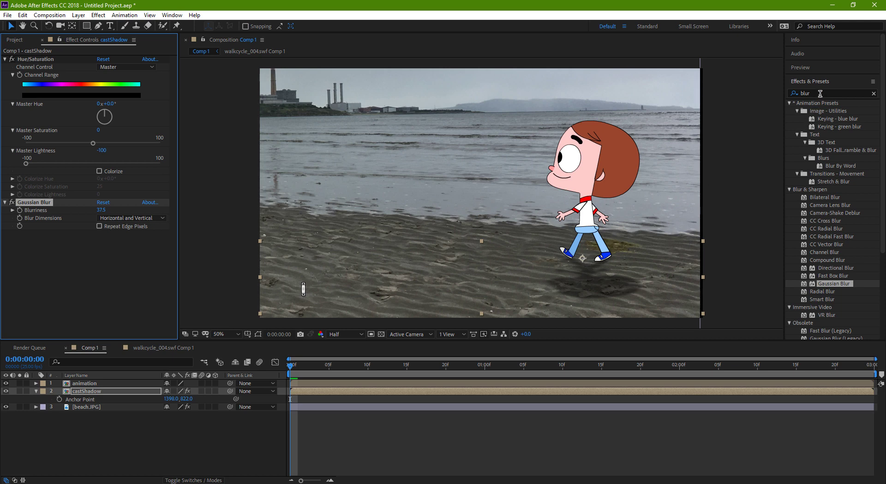
{"action": "left_click_drag", "start_coordinate": [810, 94], "coordinate": [789, 94]}
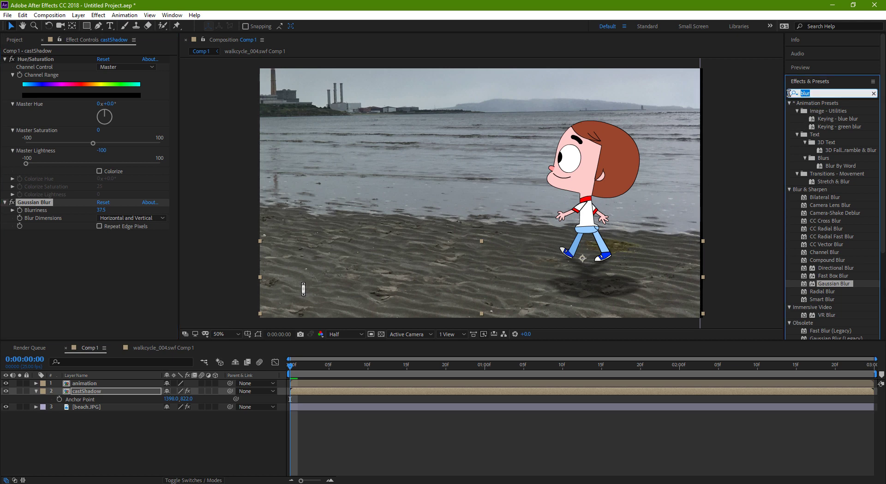
Apply Mesh Warp to castShadow with Rows and Columns set to 1
{"action": "type", "text": "mesh"}
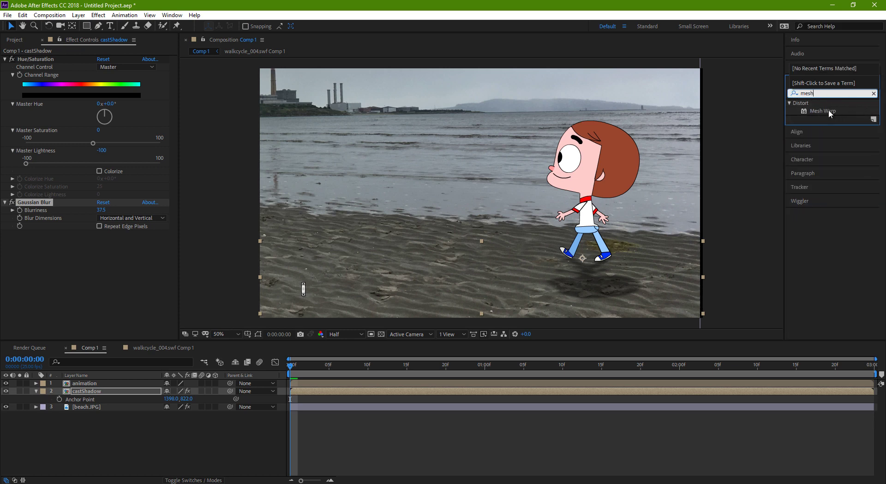
{"action": "left_click_drag", "start_coordinate": [829, 111], "coordinate": [95, 394]}
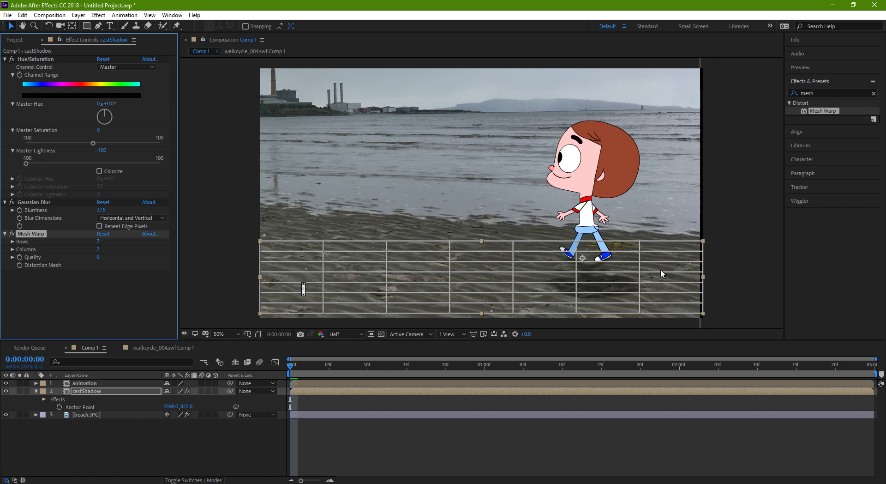
{"action": "left_click", "coordinate": [543, 285]}
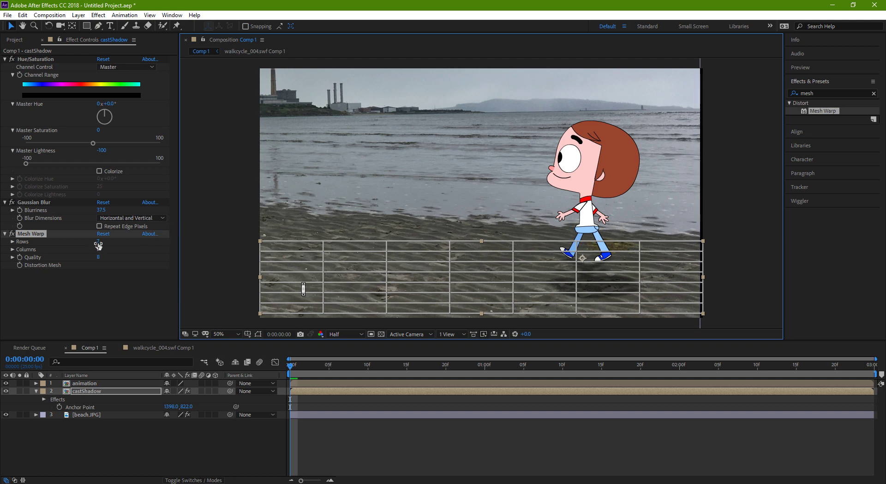
{"action": "left_click_drag", "start_coordinate": [97, 242], "coordinate": [29, 249]}
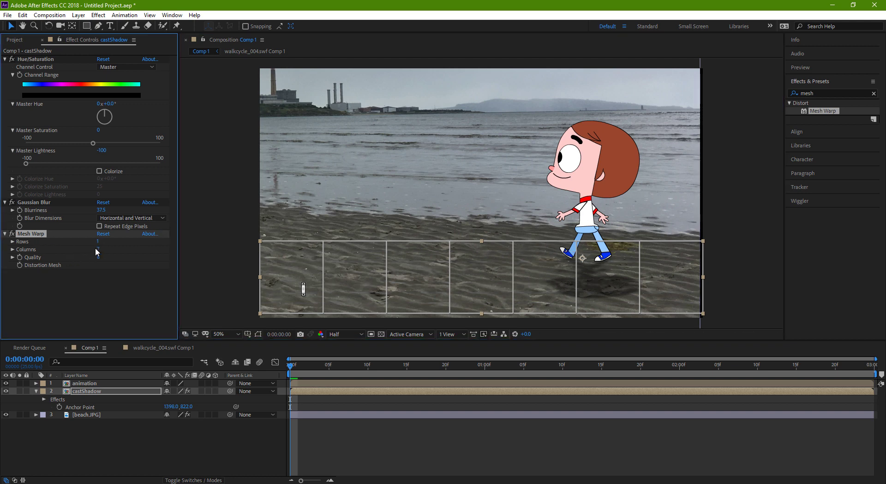
{"action": "left_click_drag", "start_coordinate": [96, 248], "coordinate": [79, 248]}
{"action": "scroll", "coordinate": [417, 231], "scroll_direction": "down", "scroll_amount": 2}
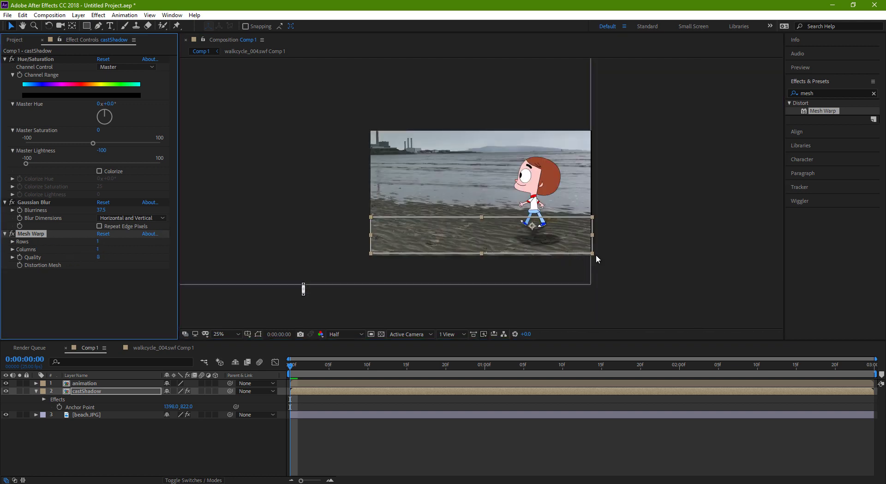
Pull the mesh's bottom-right and top-left corners outward and preview the shadow
{"action": "left_click_drag", "start_coordinate": [593, 253], "coordinate": [622, 253]}
{"action": "left_click_drag", "start_coordinate": [371, 216], "coordinate": [356, 216]}
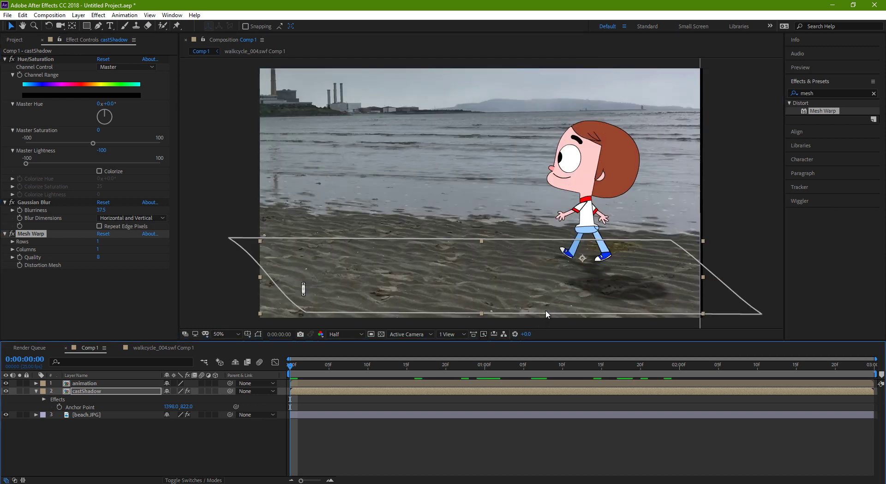
{"action": "scroll", "coordinate": [482, 193], "scroll_direction": "up", "scroll_amount": 2}
{"action": "left_click", "coordinate": [228, 239]}
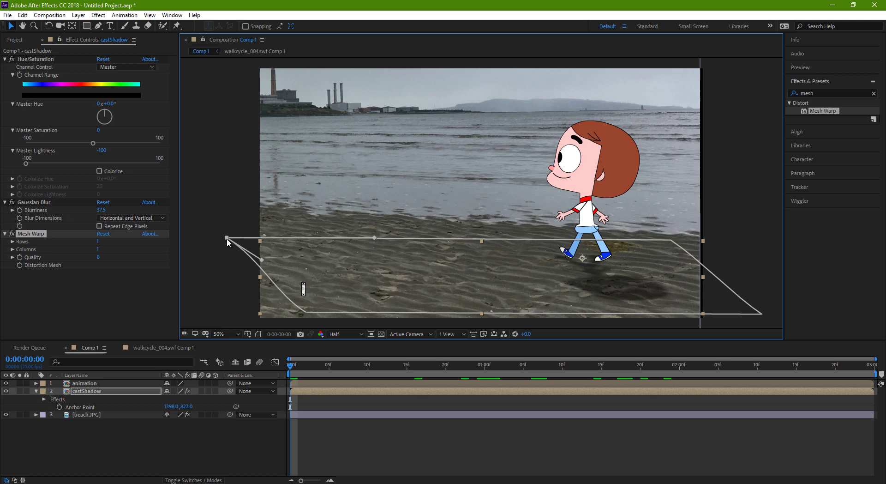
{"action": "left_click_drag", "start_coordinate": [292, 370], "coordinate": [538, 385]}
{"action": "key", "text": "space"}
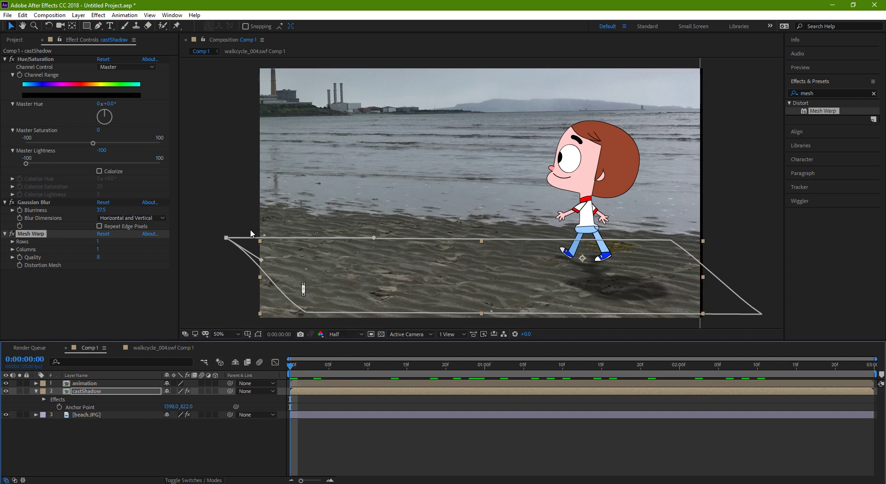
Refine the mesh corners into a wide perspective trapezoid and scrub through the walk to check
{"action": "left_click_drag", "start_coordinate": [226, 237], "coordinate": [305, 237]}
{"action": "left_click_drag", "start_coordinate": [300, 312], "coordinate": [300, 253]}
{"action": "key", "text": "comma"}
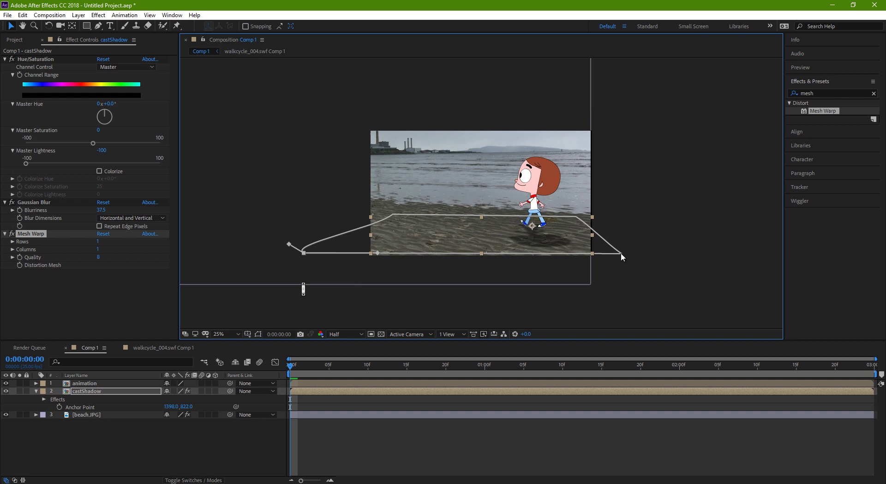
{"action": "left_click_drag", "start_coordinate": [621, 254], "coordinate": [665, 256]}
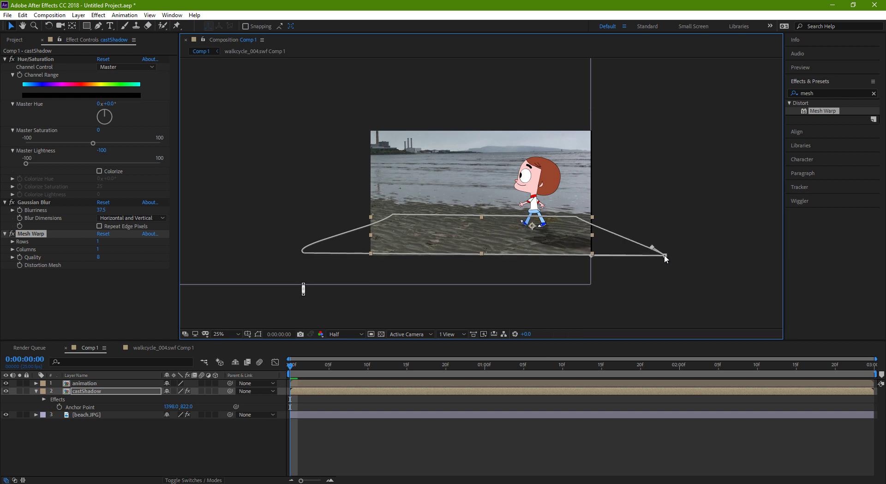
{"action": "left_click", "coordinate": [303, 252]}
{"action": "left_click_drag", "start_coordinate": [295, 249], "coordinate": [331, 239]}
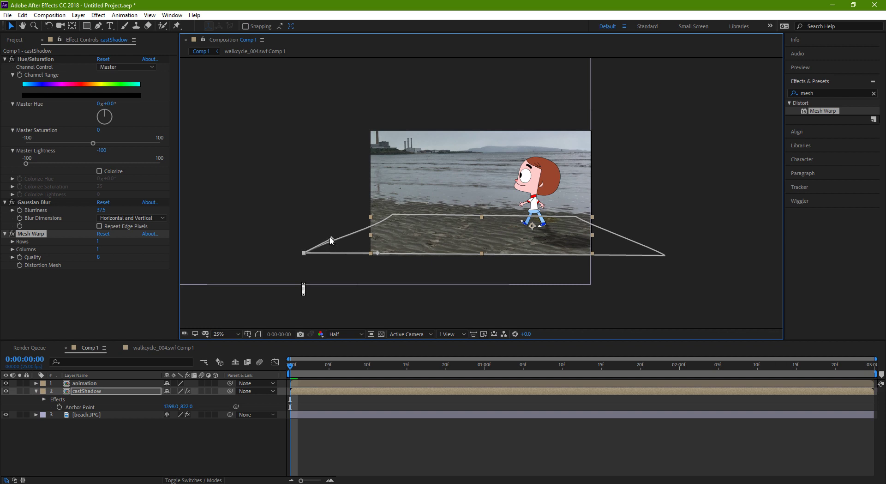
{"action": "left_click_drag", "start_coordinate": [306, 364], "coordinate": [770, 372]}
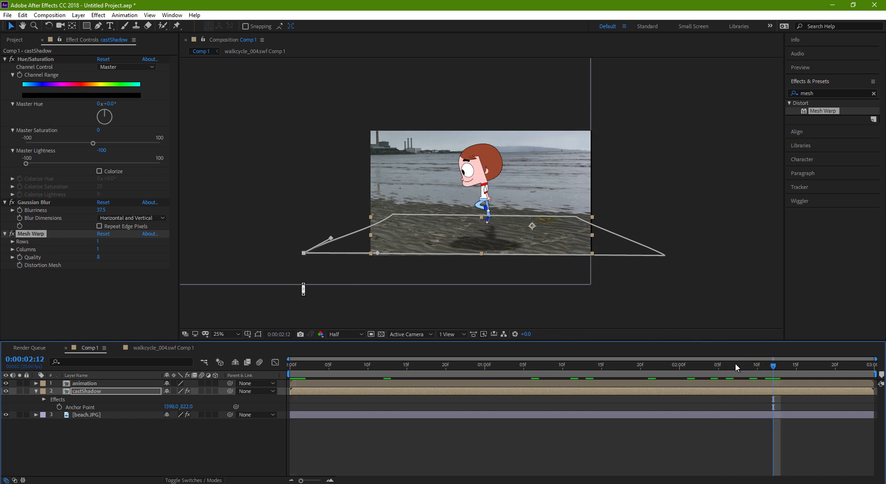
{"action": "left_click_drag", "start_coordinate": [735, 363], "coordinate": [469, 363]}
Return to frame 0:00:00:00, enlarge the viewer to 50%, and select the animation layer
{"action": "key", "text": "Home"}
{"action": "key", "text": "period"}
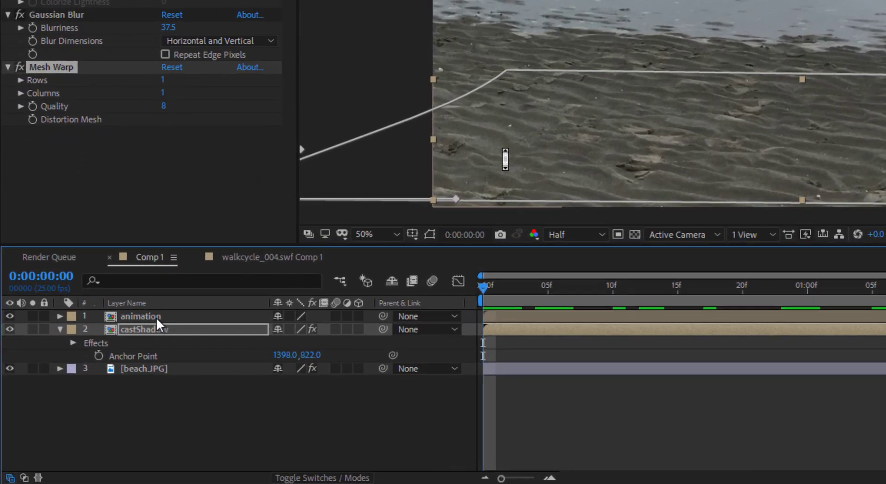
{"action": "left_click", "coordinate": [94, 385]}
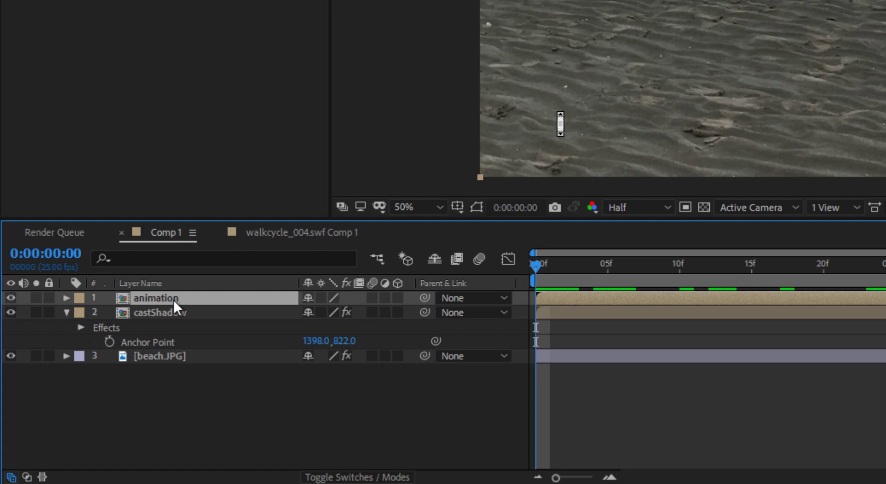
Duplicate the animation layer twice and rename the first copy 'highlight'
{"action": "key", "text": "ctrl+d"}
{"action": "key", "text": "ctrl+d"}
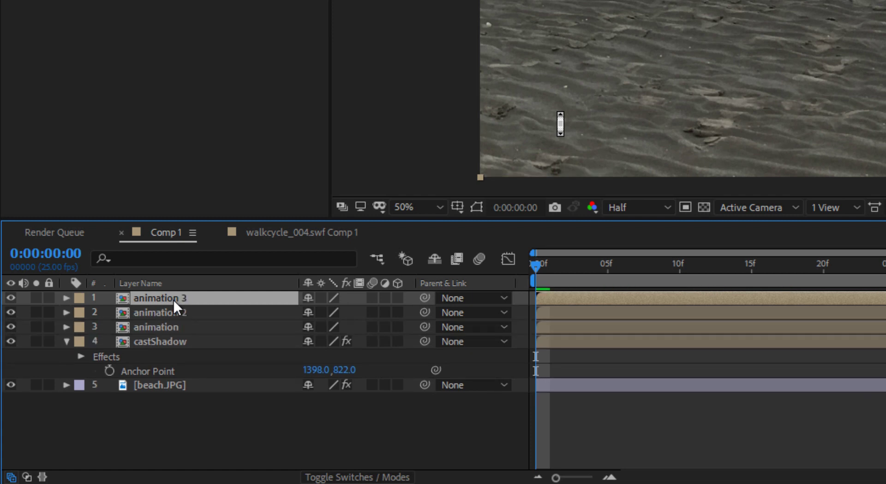
{"action": "left_click", "coordinate": [188, 311]}
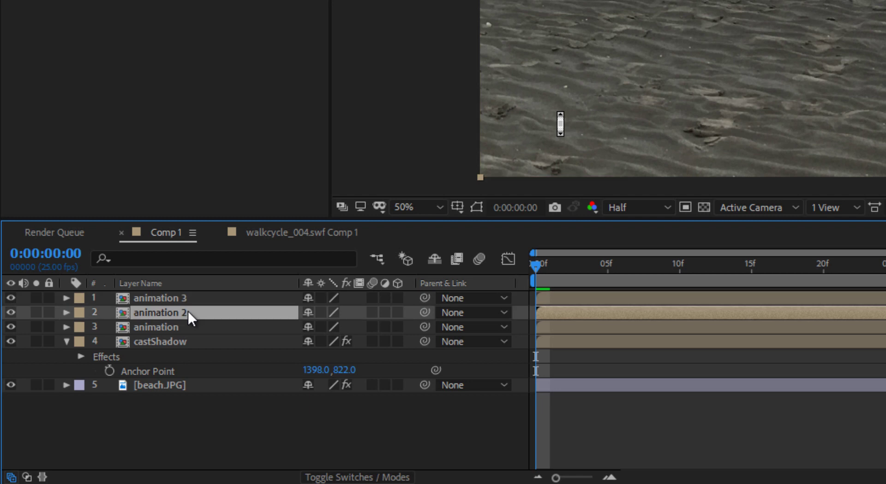
{"action": "key", "text": "Return"}
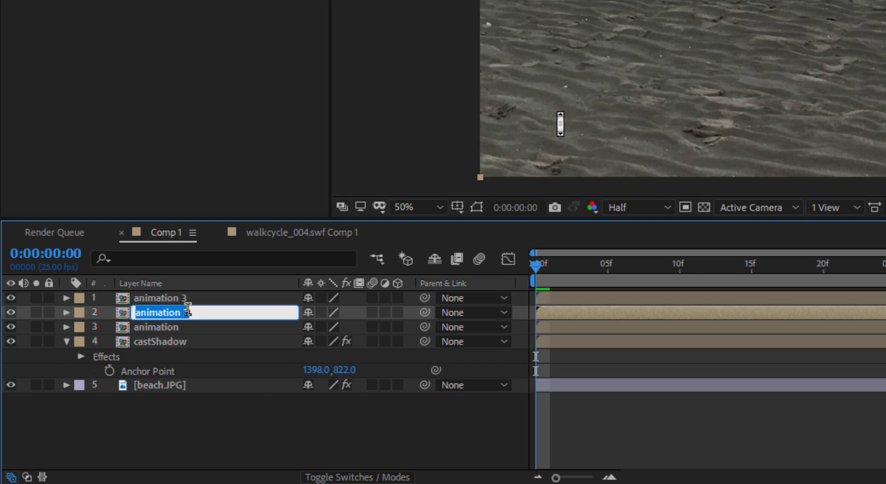
{"action": "type", "text": "highlight"}
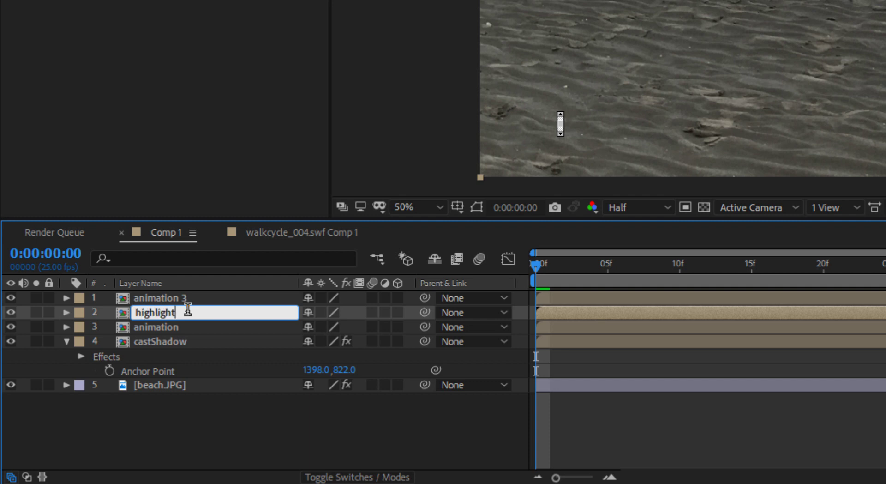
{"action": "key", "text": "Return"}
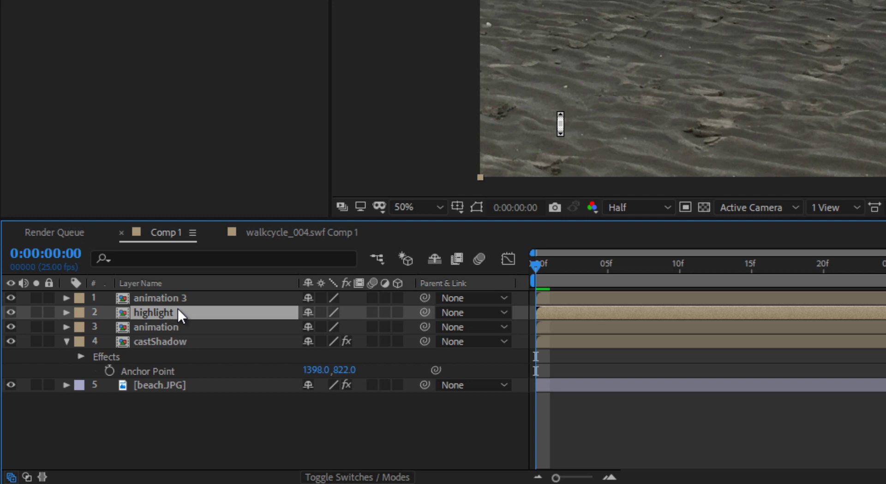
Rename the top copy of the animation layer 'mask'
{"action": "left_click", "coordinate": [179, 296]}
{"action": "key", "text": "Return"}
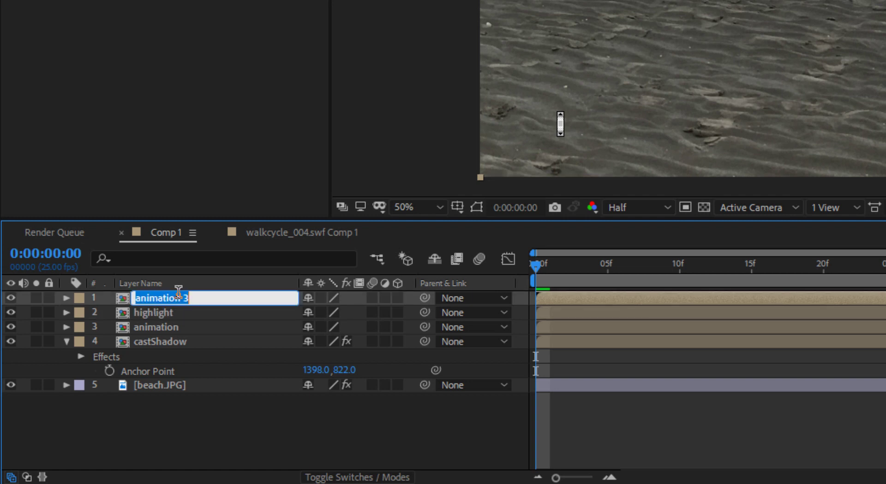
{"action": "type", "text": "mask"}
{"action": "key", "text": "Return"}
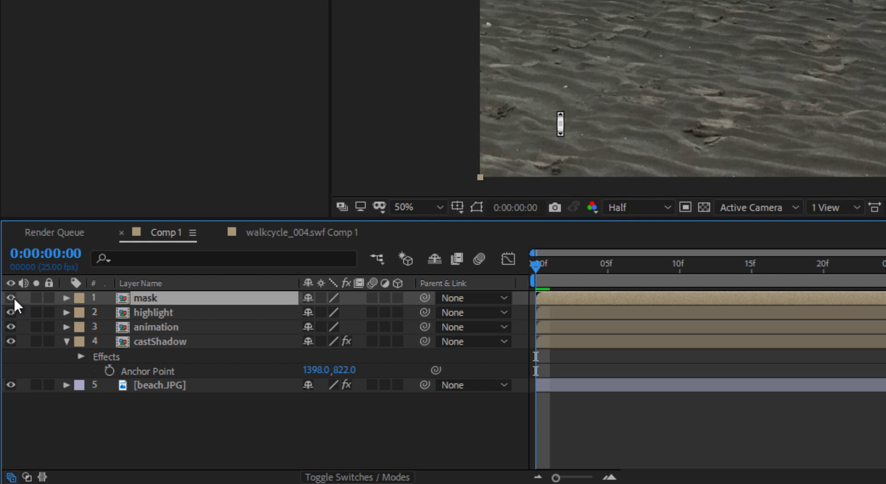
Apply an Exposure effect set to 1.38 to the highlight layer
{"action": "left_click", "coordinate": [163, 315]}
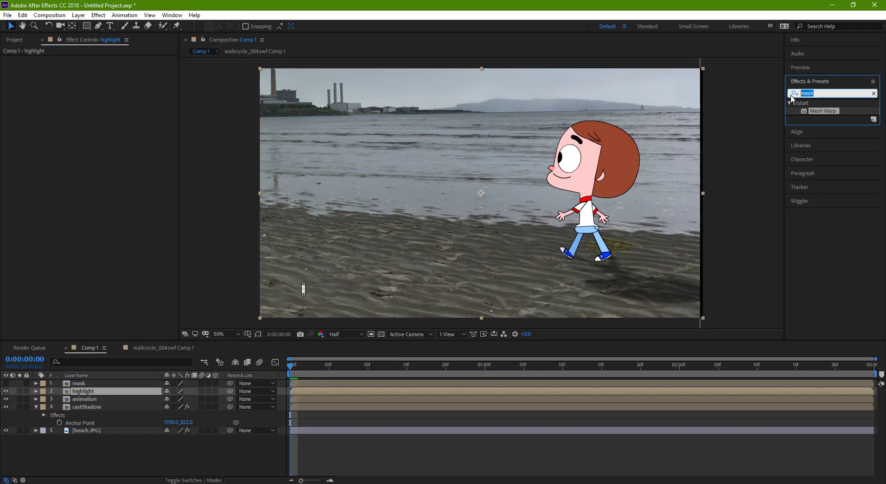
{"action": "type", "text": "exposure"}
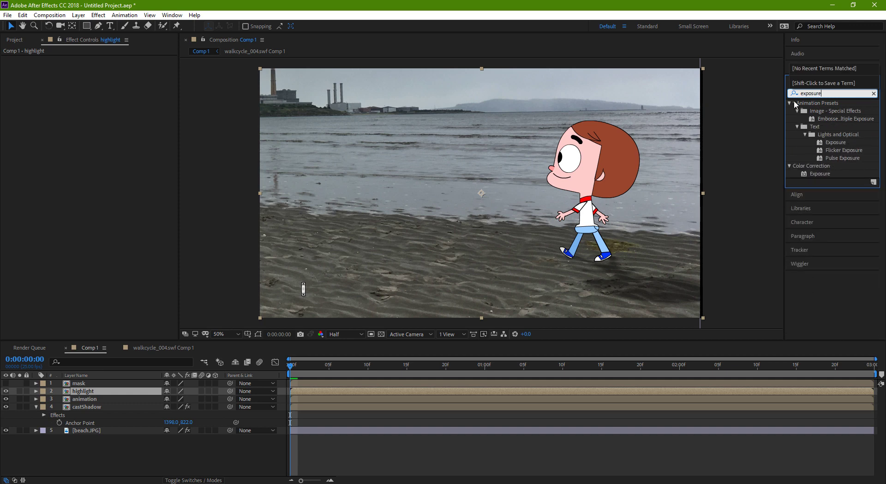
{"action": "left_click_drag", "start_coordinate": [827, 174], "coordinate": [88, 393]}
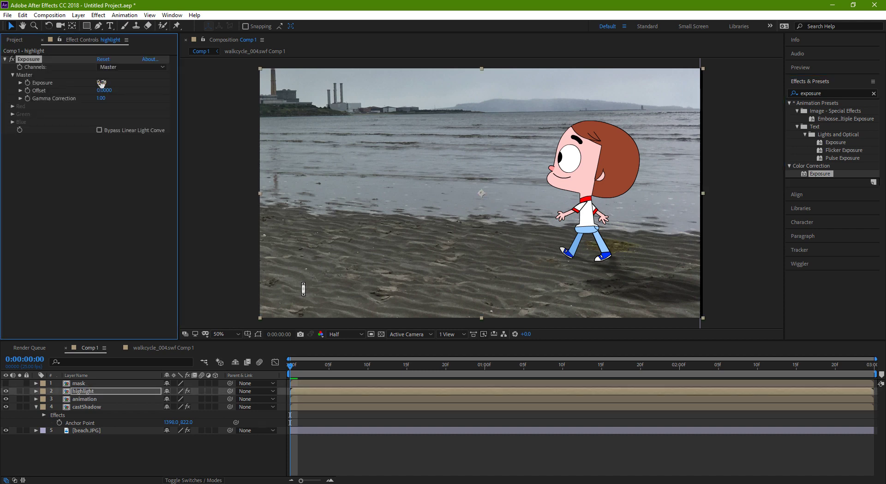
{"action": "left_click_drag", "start_coordinate": [101, 82], "coordinate": [129, 80]}
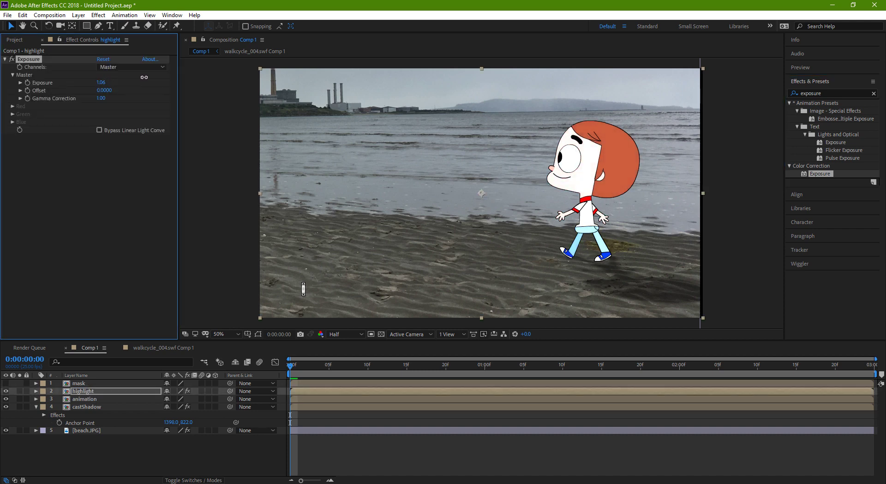
Toggle the highlight layer's visibility on and off to compare the brightening
{"action": "left_click", "coordinate": [6, 391]}
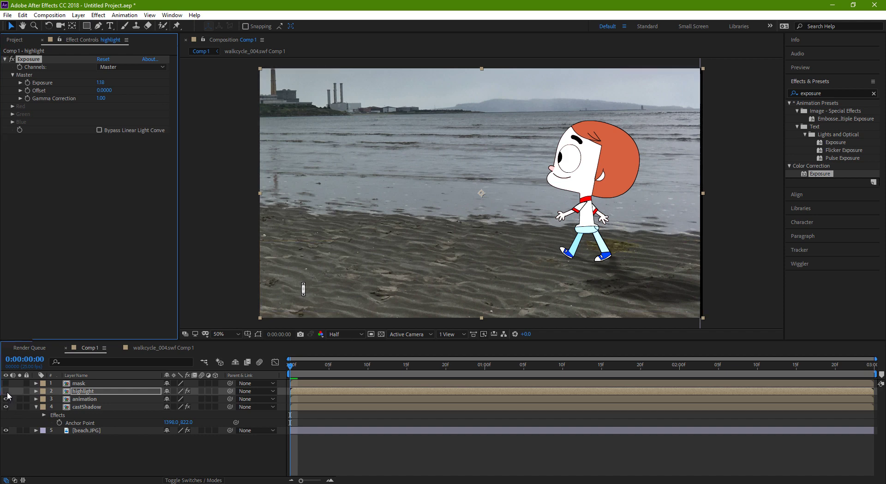
{"action": "left_click", "coordinate": [7, 392]}
{"action": "left_click", "coordinate": [6, 392]}
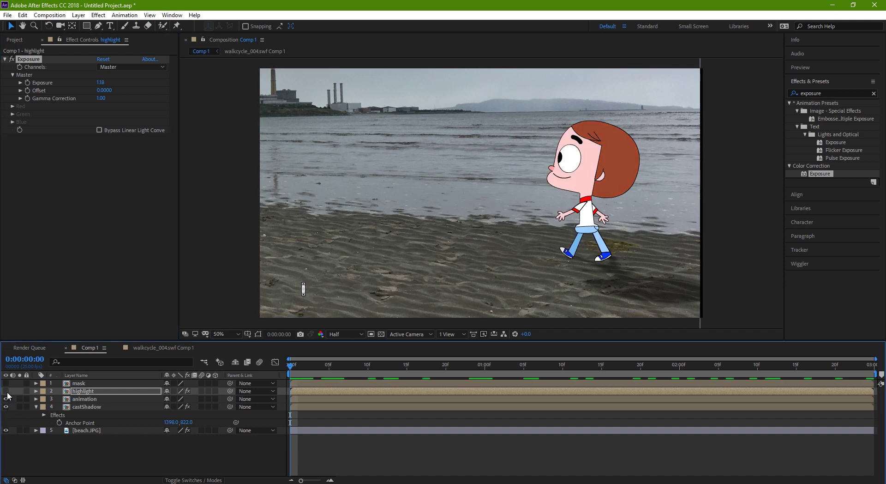
{"action": "left_click", "coordinate": [7, 392]}
{"action": "left_click", "coordinate": [6, 391]}
{"action": "left_click", "coordinate": [6, 391]}
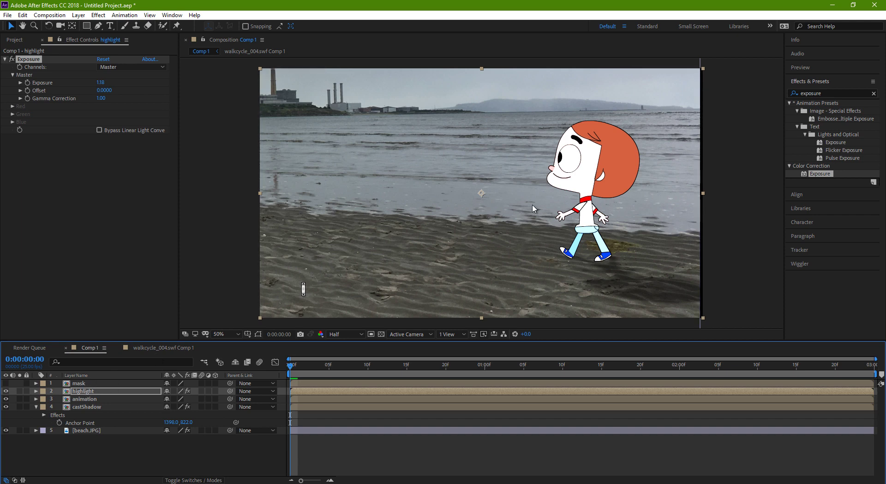
Make the mask layer visible, nudge it slightly, and reveal the Mode and TrkMat columns
{"action": "left_click", "coordinate": [6, 383]}
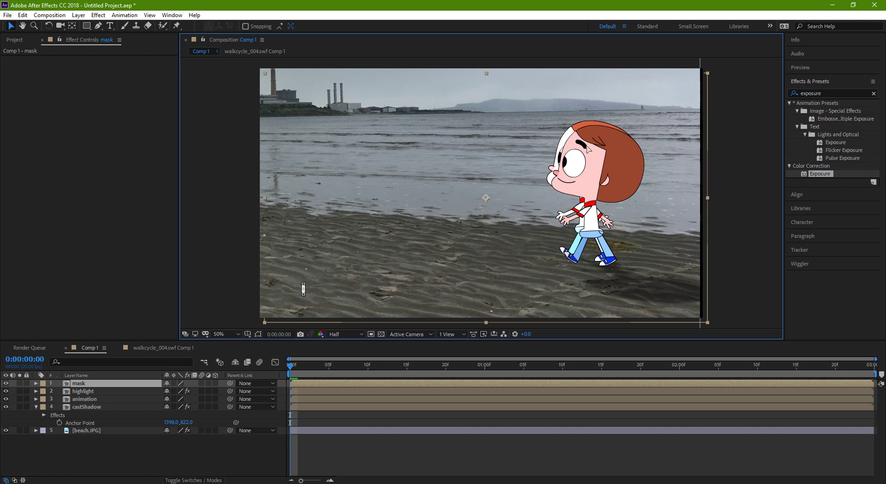
{"action": "left_click_drag", "start_coordinate": [587, 148], "coordinate": [587, 148]}
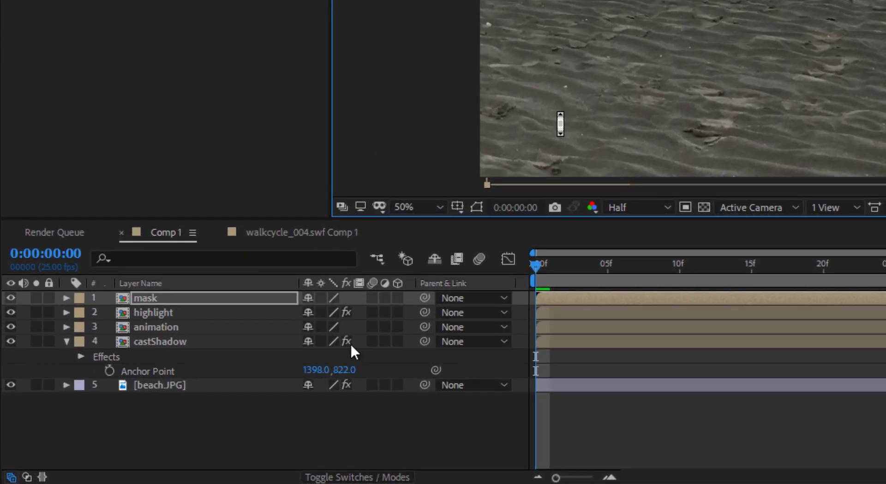
{"action": "left_click", "coordinate": [367, 478]}
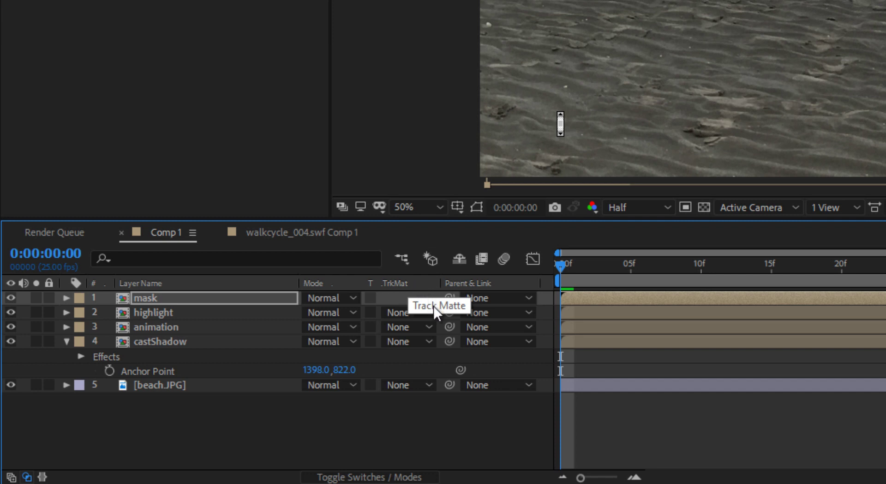
{"action": "left_click", "coordinate": [169, 312]}
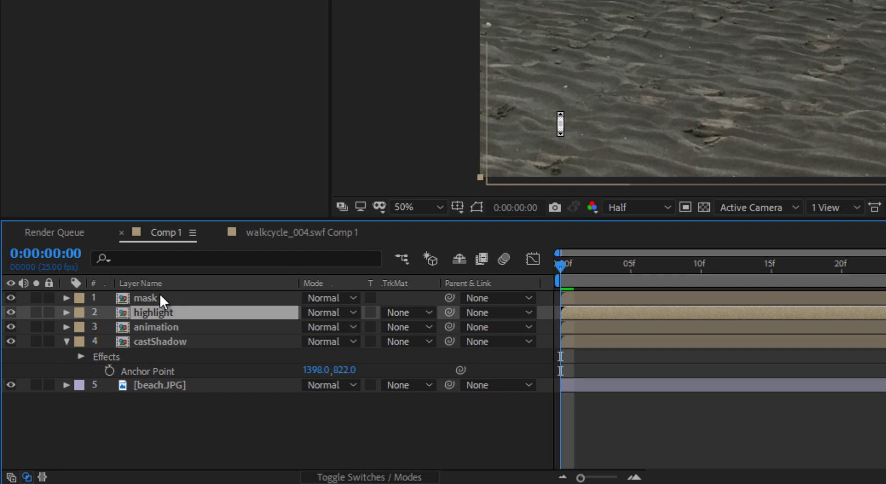
{"action": "left_click", "coordinate": [160, 297]}
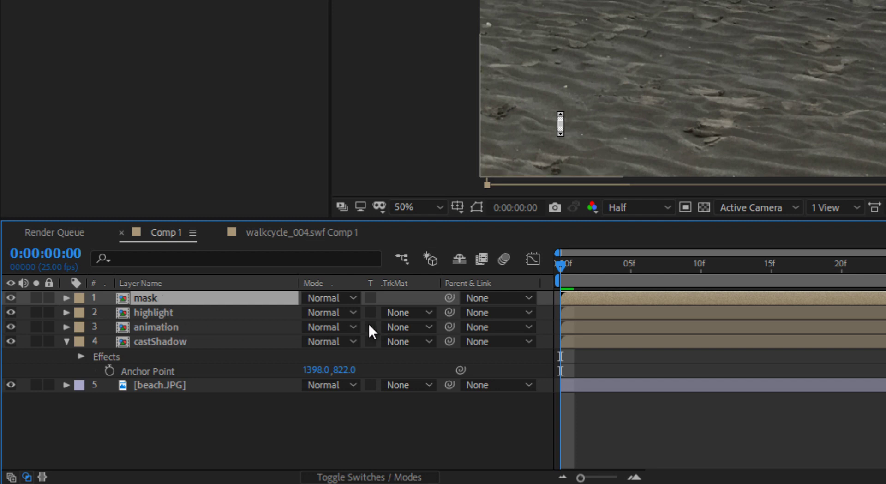
Set the highlight layer's track matte to Alpha Matte 'mask' and offset the mask up-left
{"action": "left_click", "coordinate": [423, 311]}
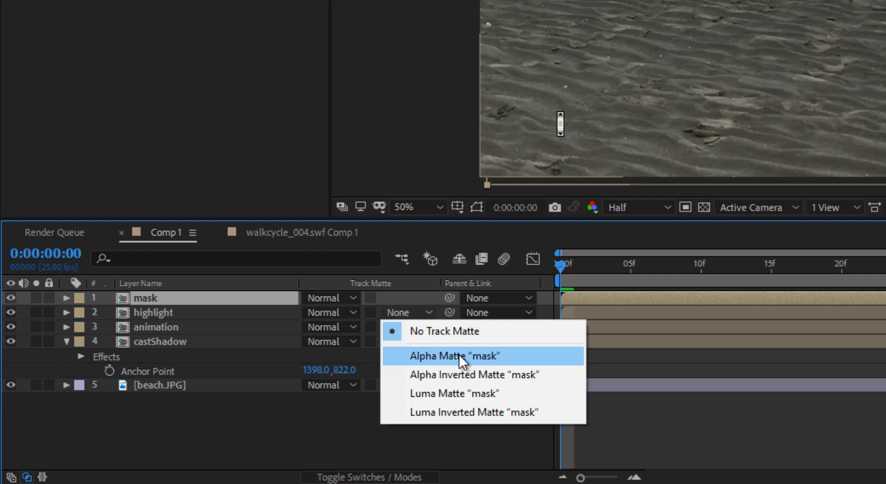
{"action": "left_click", "coordinate": [442, 355]}
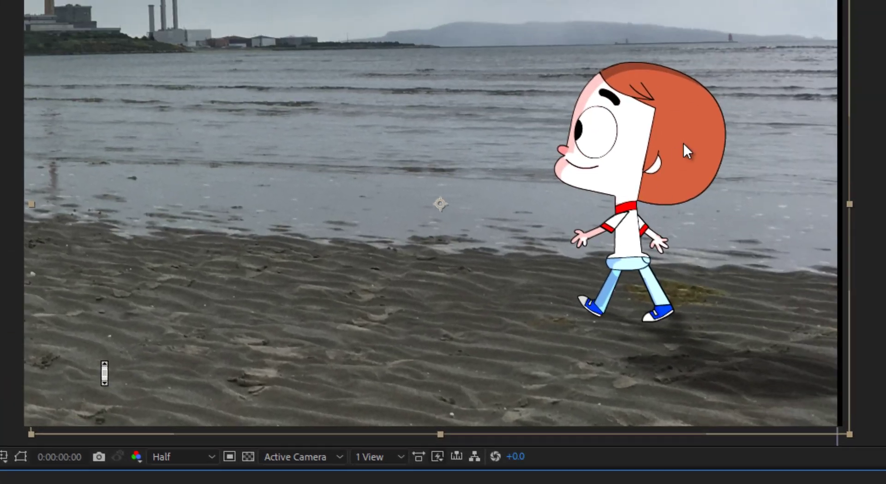
{"action": "left_click_drag", "start_coordinate": [683, 144], "coordinate": [545, 129]}
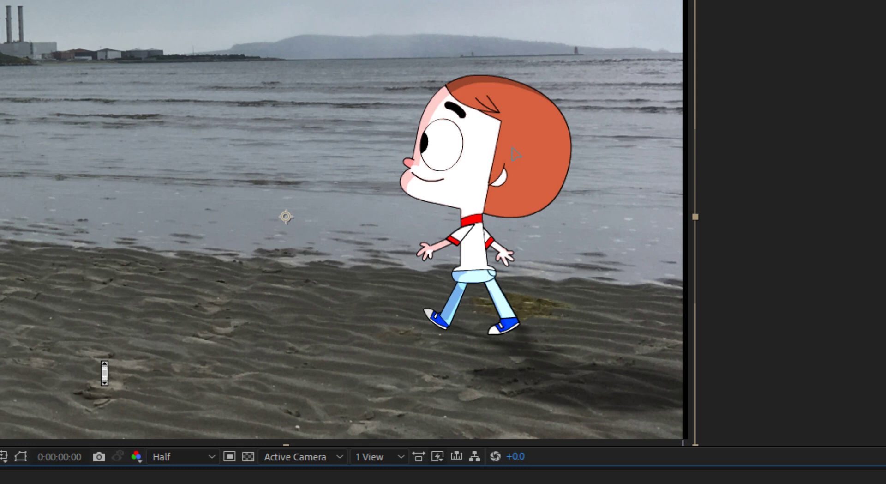
{"action": "mouse_move", "coordinate": [514, 153]}
{"action": "left_mouse_down"}
{"action": "mouse_move", "coordinate": [498, 142]}
{"action": "mouse_move", "coordinate": [488, 148]}
{"action": "mouse_move", "coordinate": [500, 156]}
{"action": "left_mouse_up"}
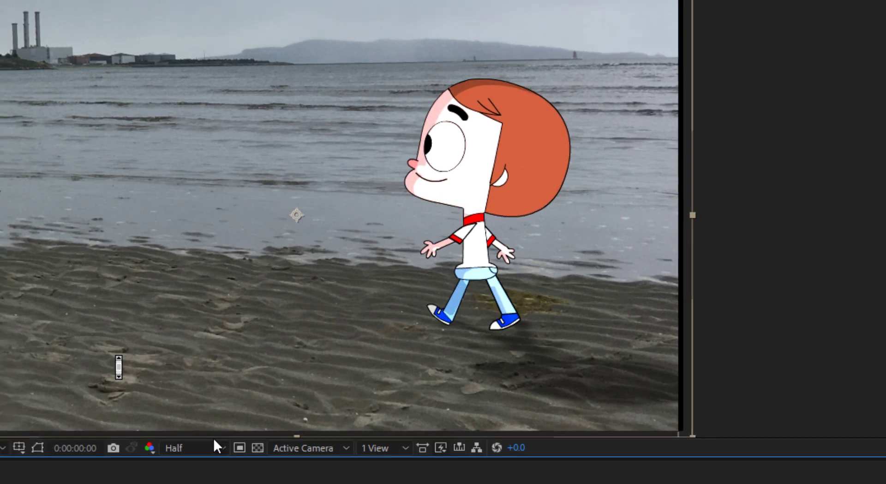
Switch the highlight layer's track matte to Alpha Inverted Matte
{"action": "left_click", "coordinate": [228, 390]}
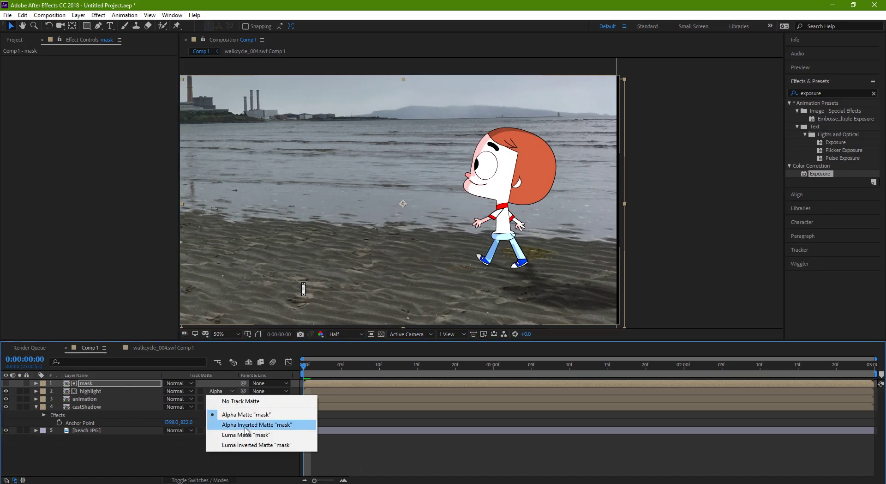
{"action": "left_click", "coordinate": [260, 424]}
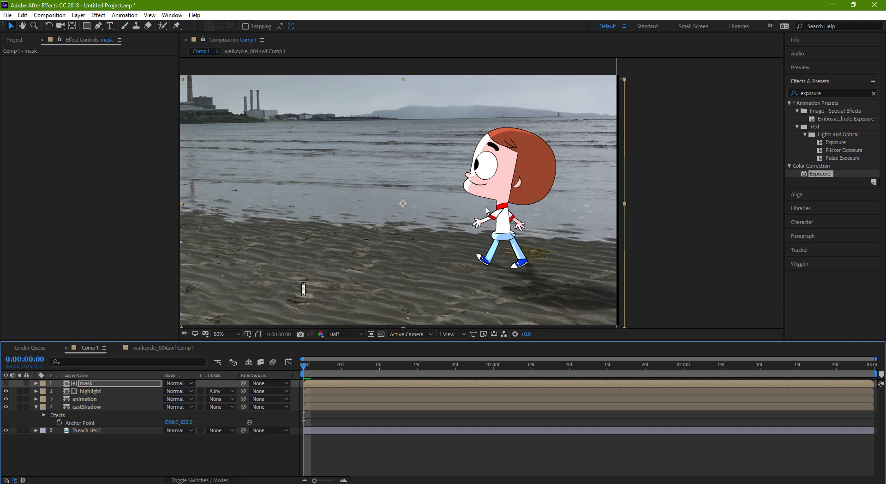
{"action": "left_click", "coordinate": [519, 161]}
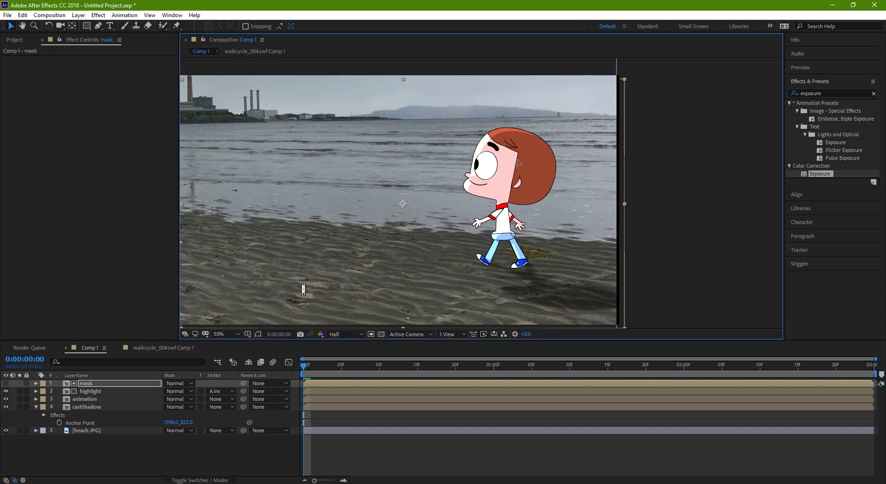
Zoom the viewer to 100% and frame the character's head
{"action": "key", "text": "Left"}
{"action": "key", "text": "Left"}
{"action": "key", "text": "Up"}
{"action": "key", "text": "h"}
{"action": "scroll", "coordinate": [519, 162], "scroll_direction": "up", "scroll_amount": 2}
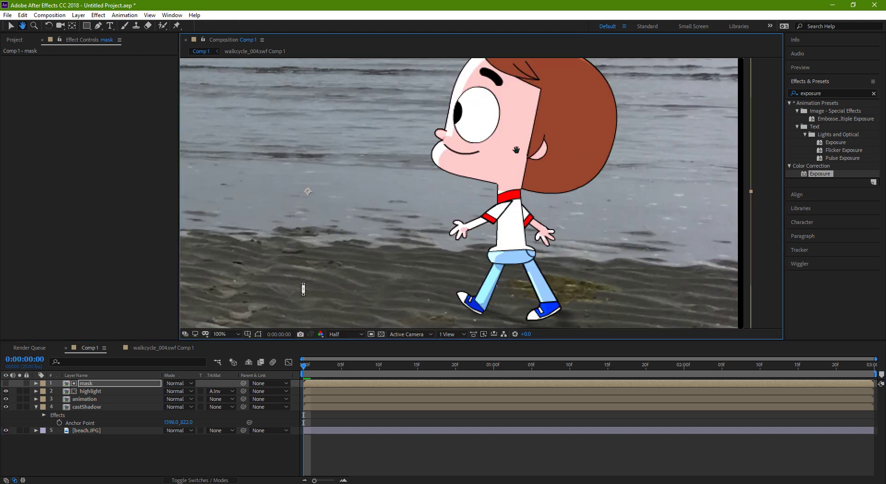
{"action": "left_click_drag", "start_coordinate": [463, 132], "coordinate": [472, 147]}
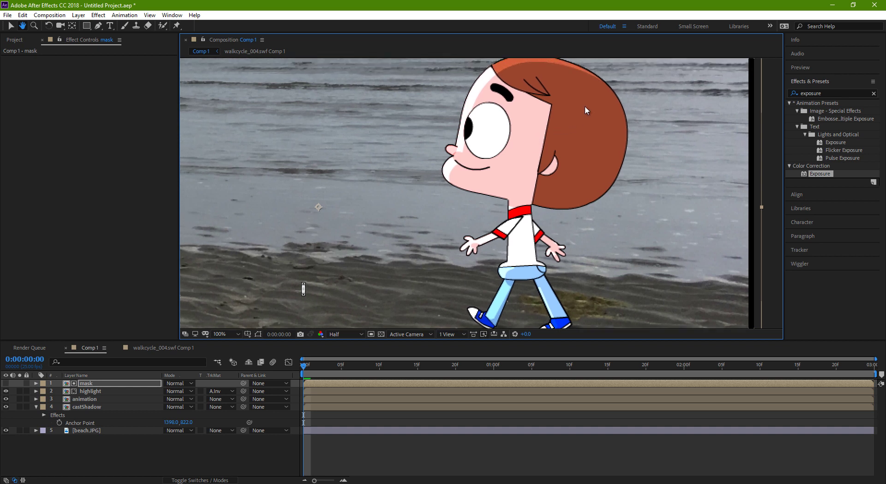
{"action": "key", "text": "v"}
Apply Gaussian Blur to the mask layer, leaving Blurriness at 0.0
{"action": "left_click", "coordinate": [811, 94]}
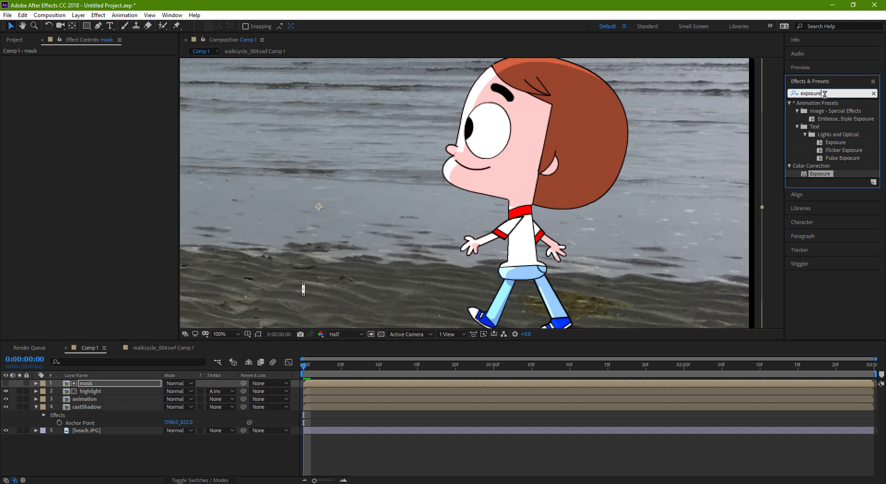
{"action": "type", "text": "blur"}
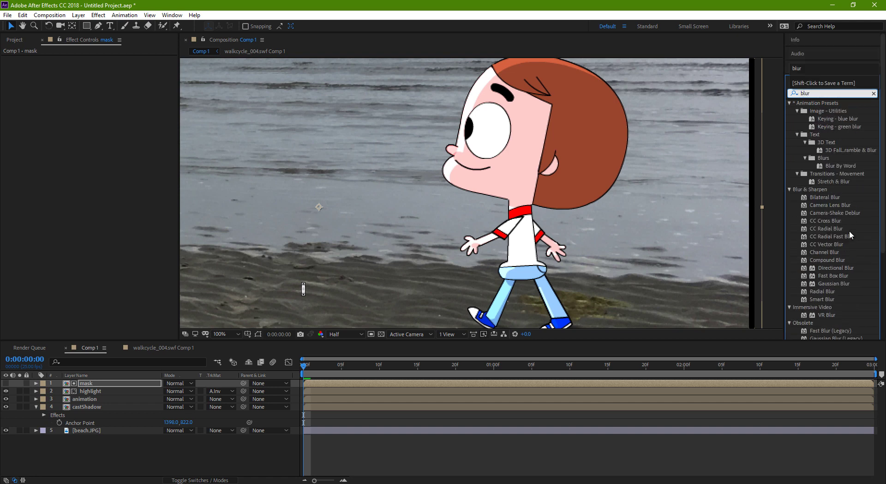
{"action": "left_click_drag", "start_coordinate": [833, 284], "coordinate": [107, 383]}
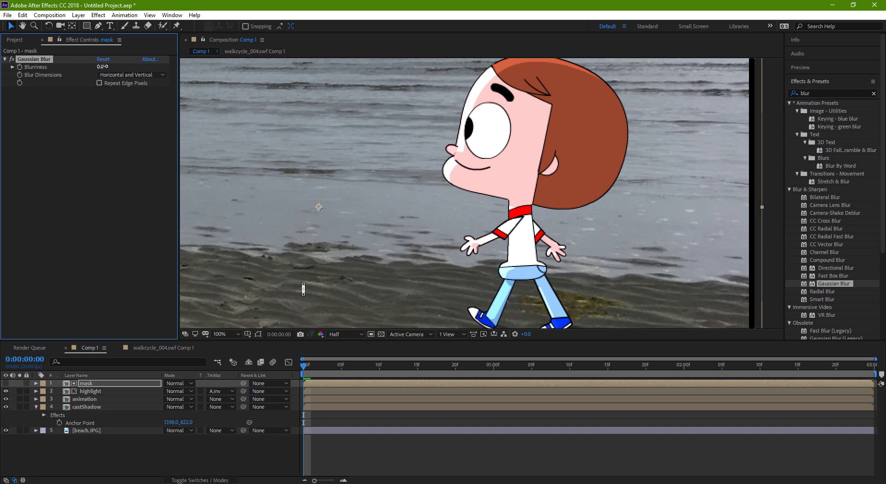
{"action": "left_click_drag", "start_coordinate": [102, 66], "coordinate": [154, 64]}
{"action": "left_click_drag", "start_coordinate": [500, 135], "coordinate": [493, 177]}
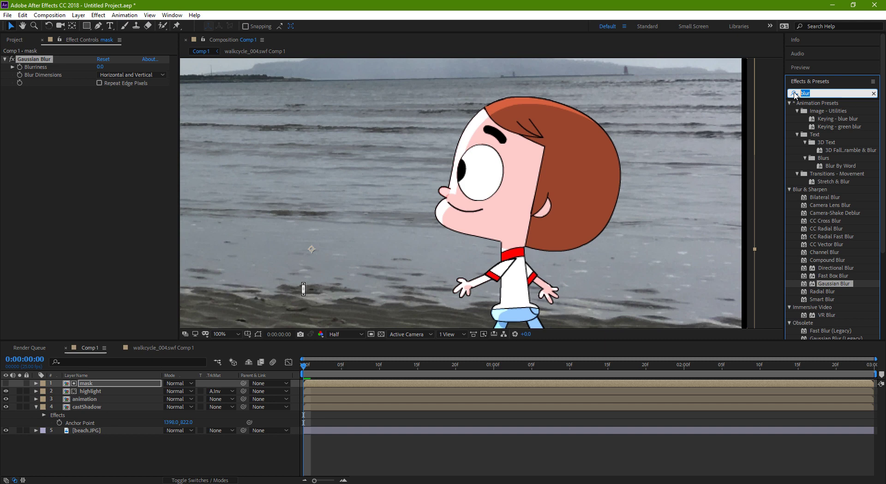
Add Matte Choker to the mask layer with Choke 1 -12 and Geometric Softness 1 29.6
{"action": "type", "text": "choke"}
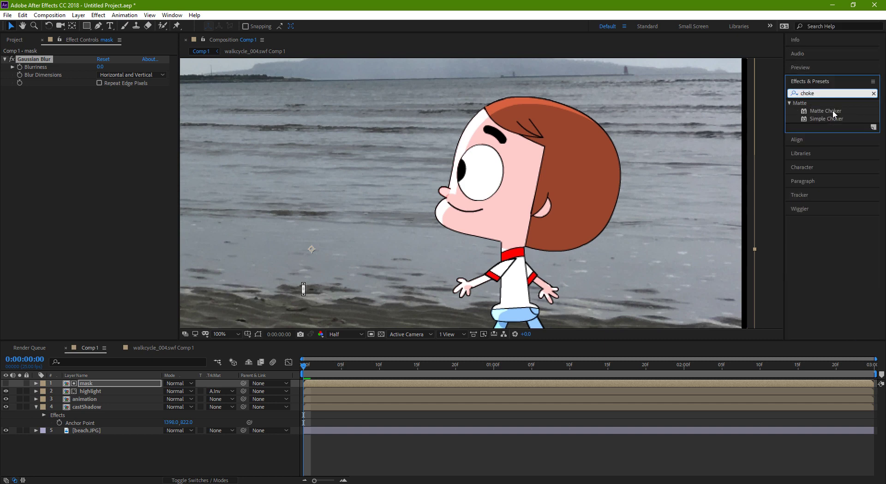
{"action": "left_click_drag", "start_coordinate": [834, 113], "coordinate": [103, 382]}
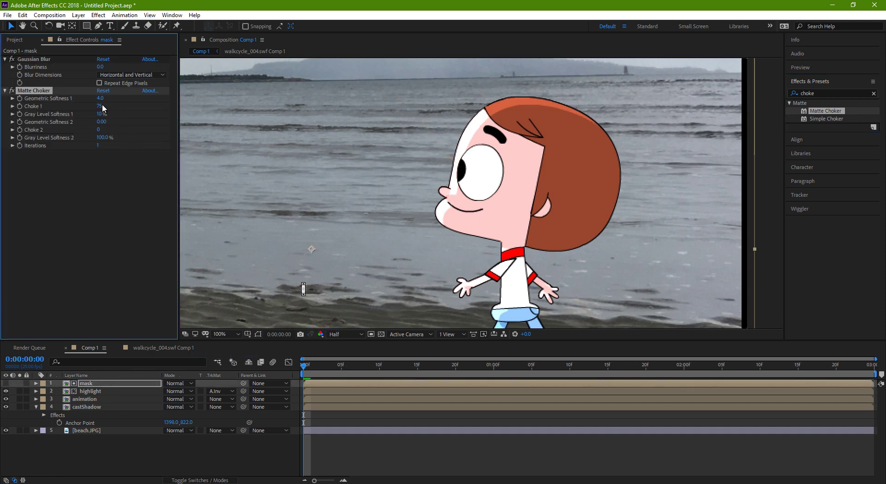
{"action": "left_click_drag", "start_coordinate": [98, 106], "coordinate": [94, 106]}
{"action": "left_click_drag", "start_coordinate": [99, 98], "coordinate": [93, 101]}
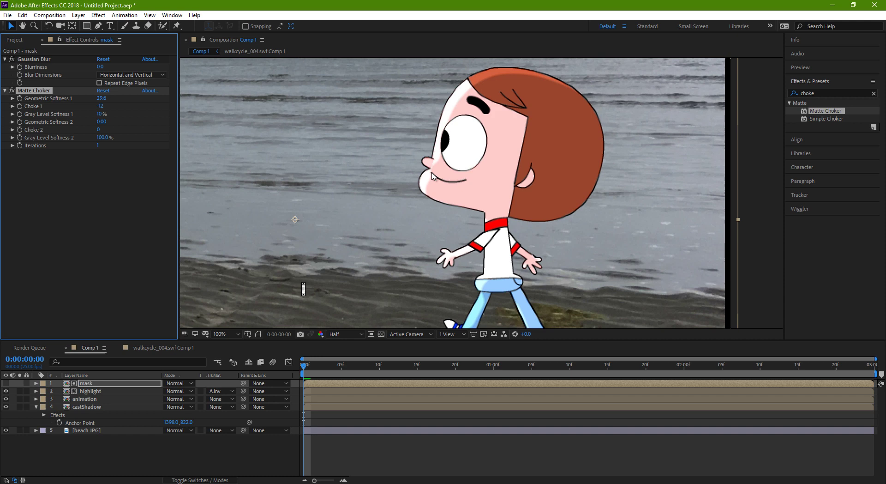
Zoom out to the whole composition and preview the walk cycle
{"action": "left_click_drag", "start_coordinate": [457, 263], "coordinate": [430, 181]}
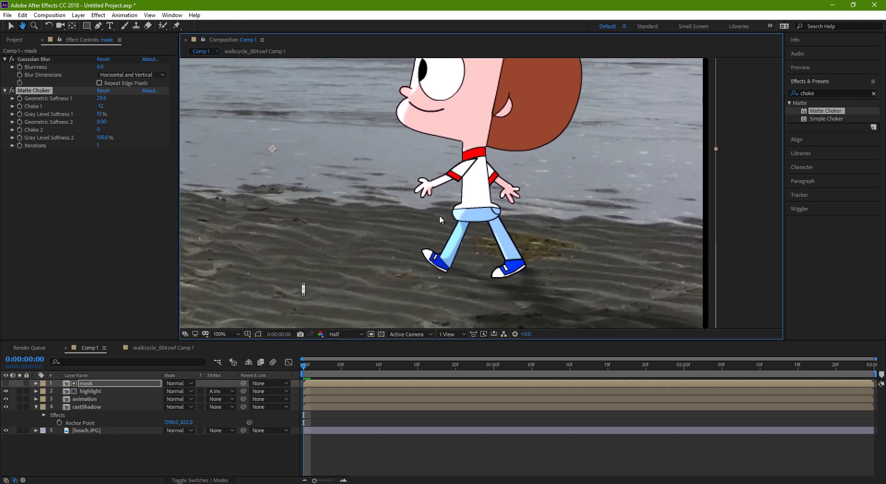
{"action": "key", "text": "alt+slash"}
{"action": "key", "text": "space"}
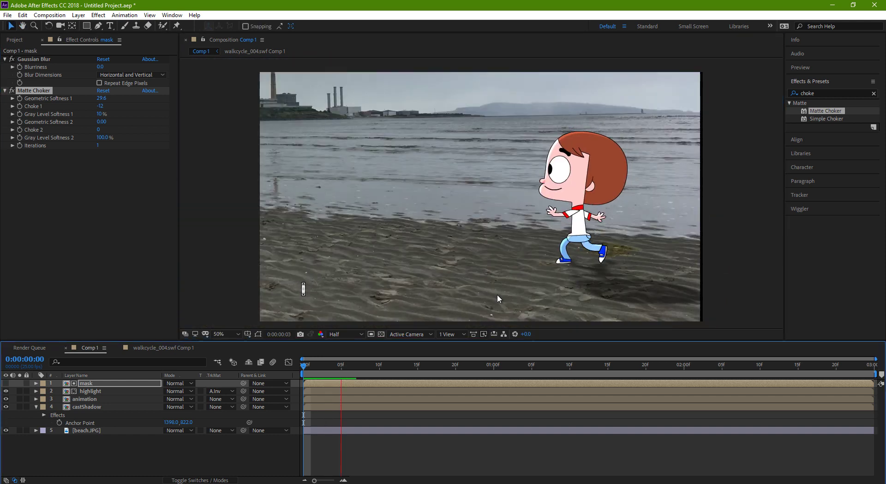